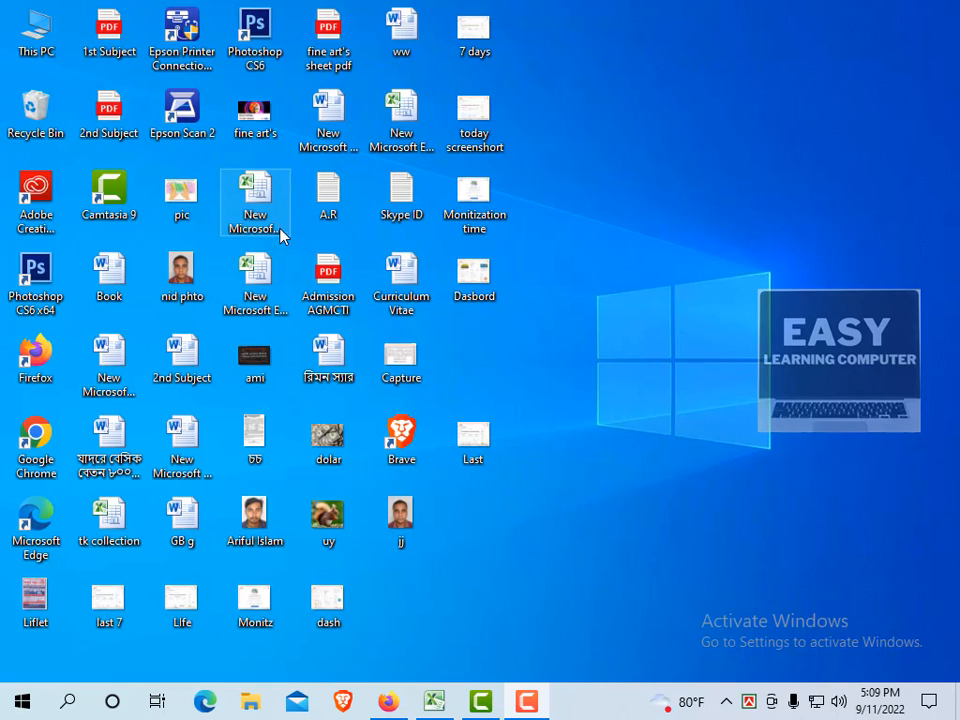
Launch Microsoft Excel 2010 from the Microsoft Office folder in the Start menu.
{"action": "left_click", "coordinate": [22, 701]}
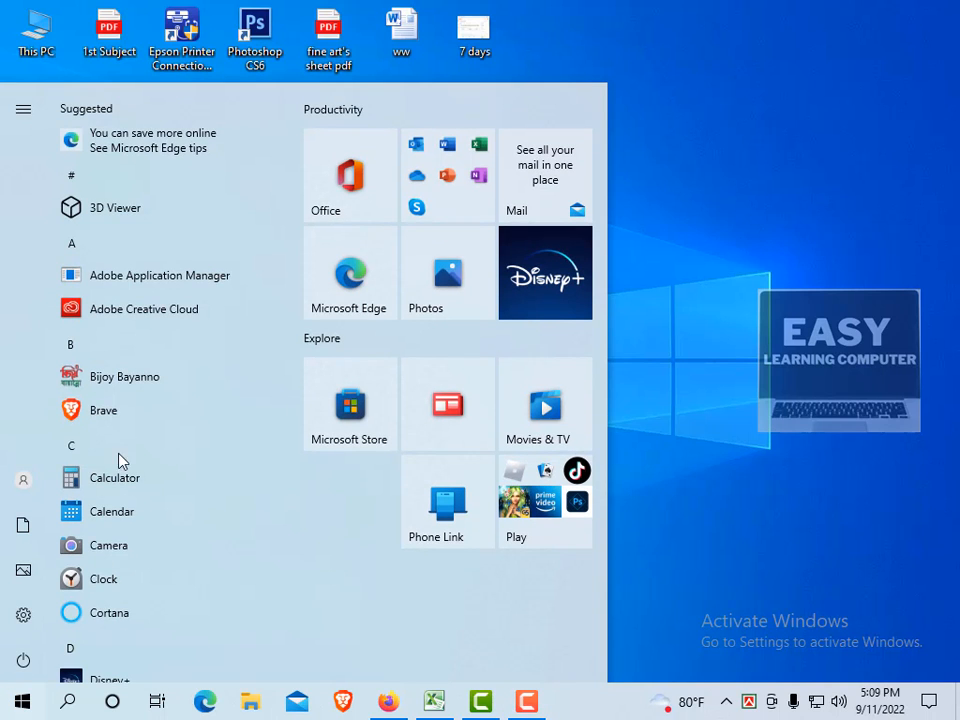
{"action": "scroll", "coordinate": [120, 460], "scroll_direction": "down", "scroll_amount": 10}
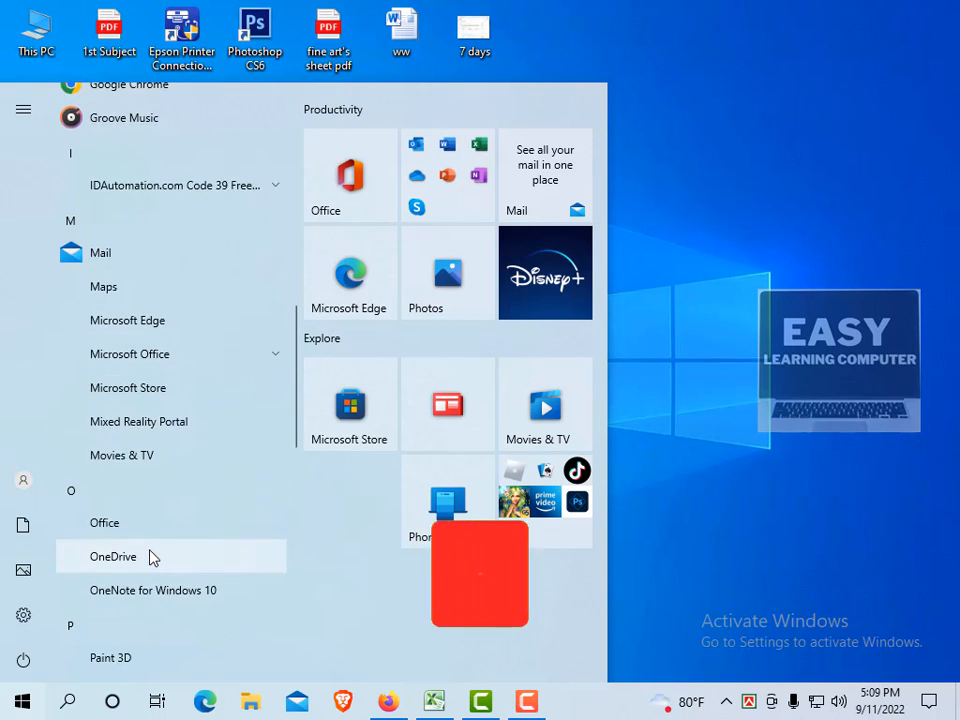
{"action": "scroll", "coordinate": [150, 557], "scroll_direction": "down", "scroll_amount": 5}
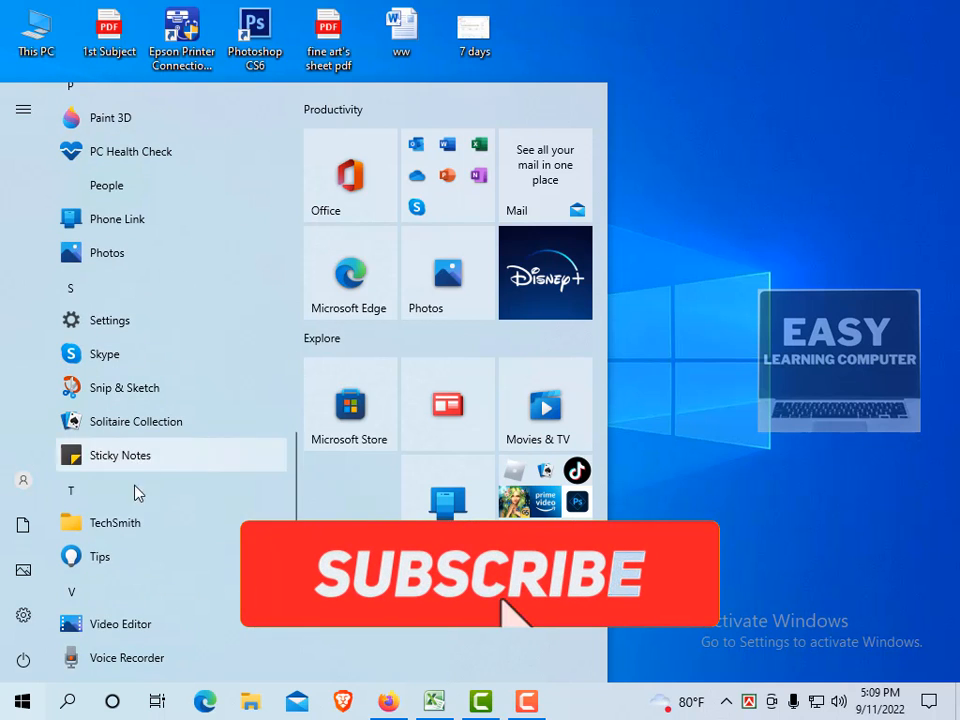
{"action": "scroll", "coordinate": [138, 492], "scroll_direction": "up", "scroll_amount": 5}
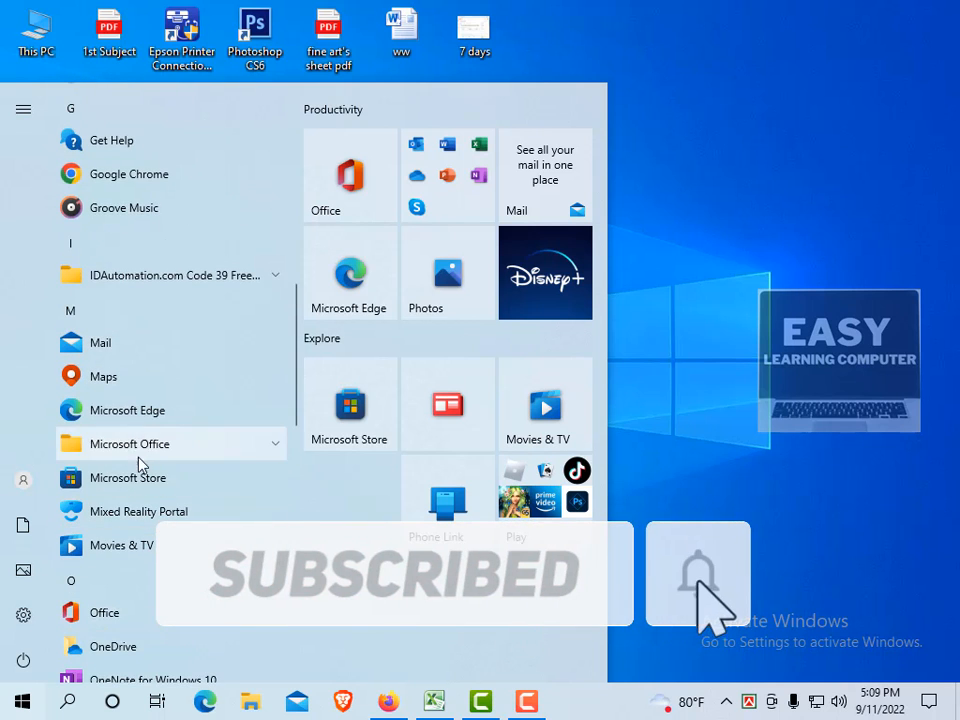
{"action": "left_click", "coordinate": [137, 457]}
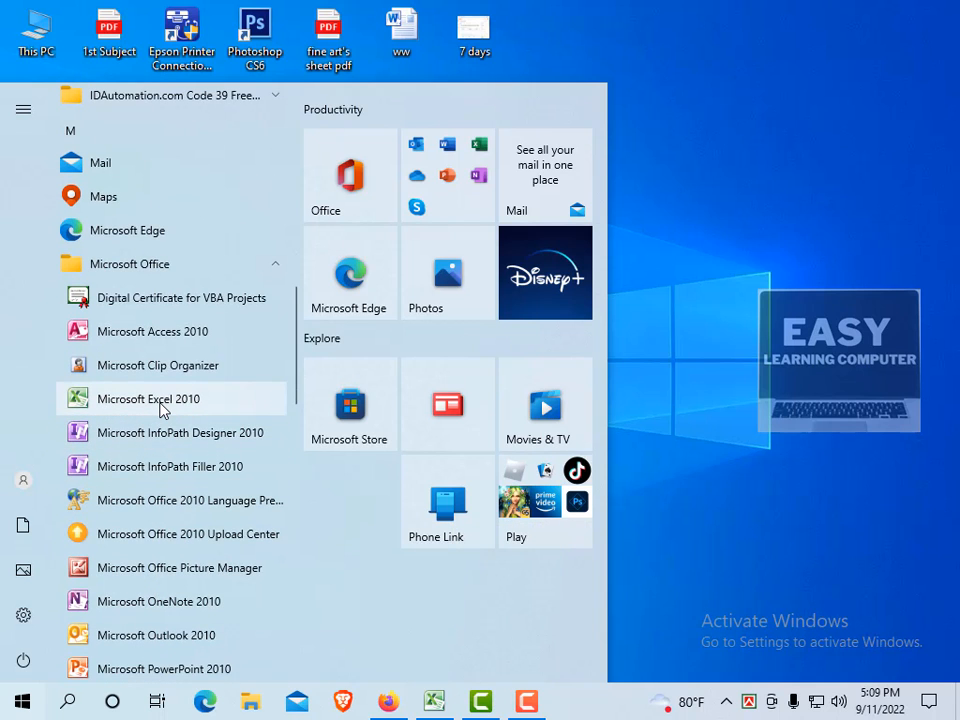
{"action": "left_click", "coordinate": [755, 98]}
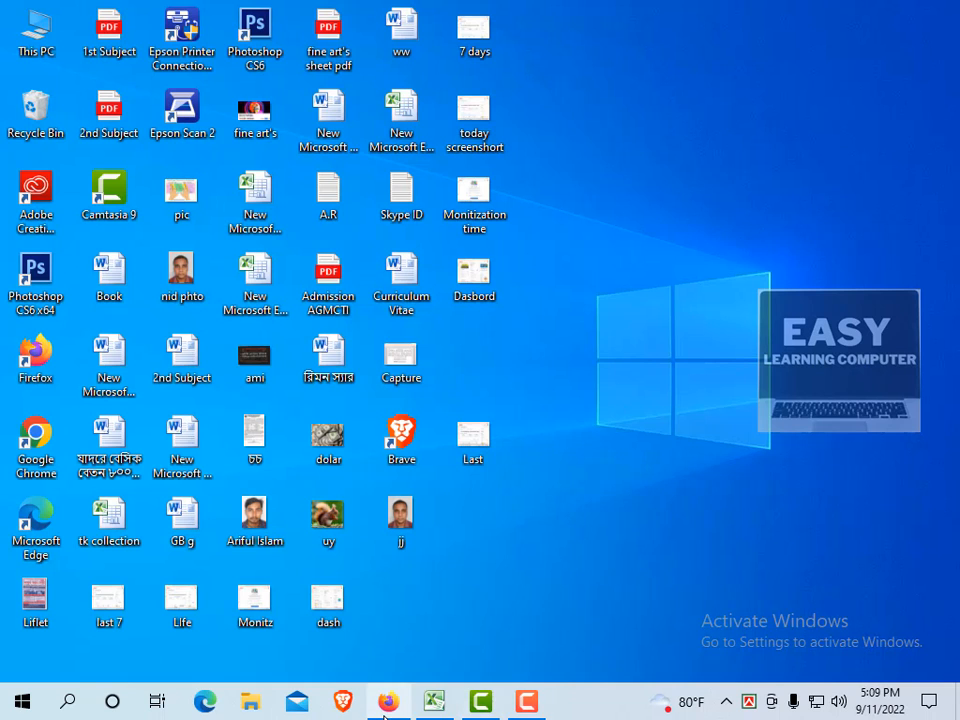
Restore the Excel workbook showing Sheet6's sales table and look over the Home Format menu.
{"action": "left_click", "coordinate": [434, 703]}
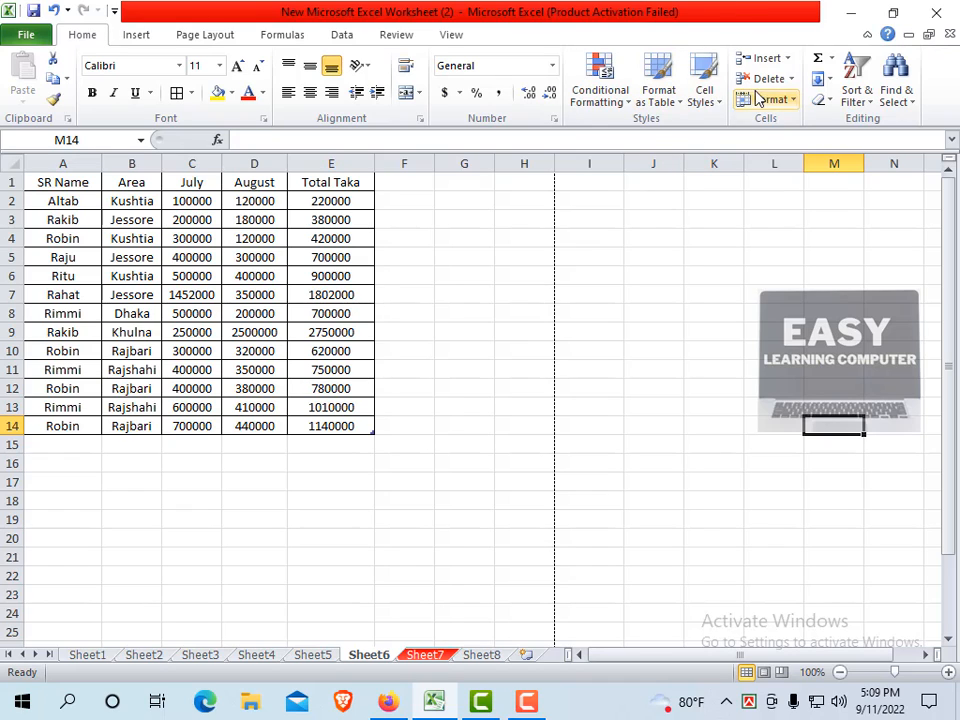
{"action": "left_click", "coordinate": [386, 336]}
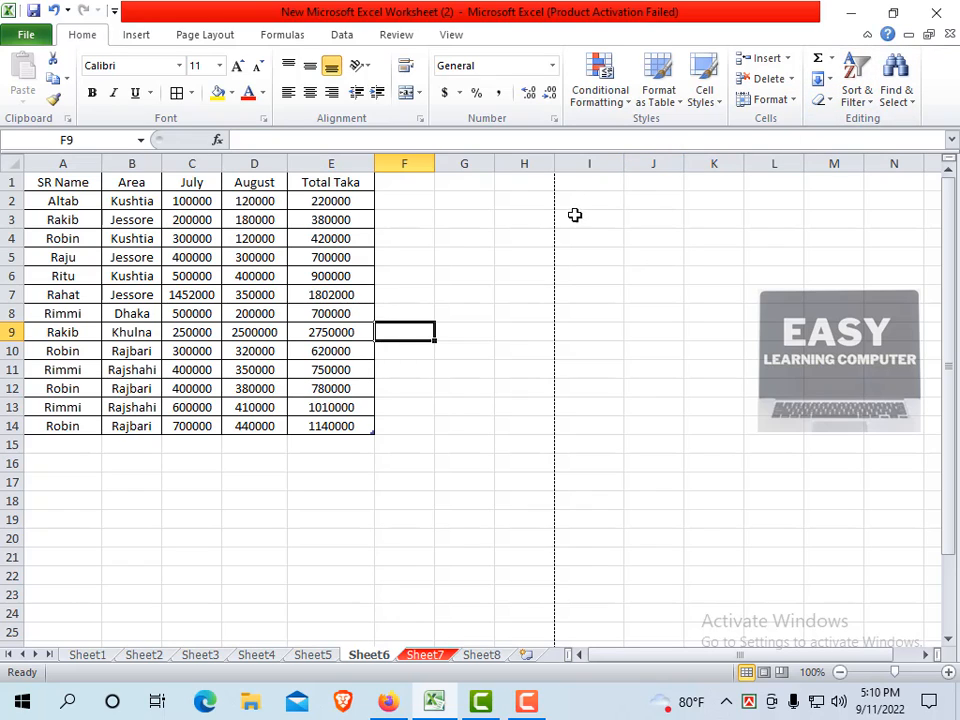
{"action": "left_click", "coordinate": [795, 100]}
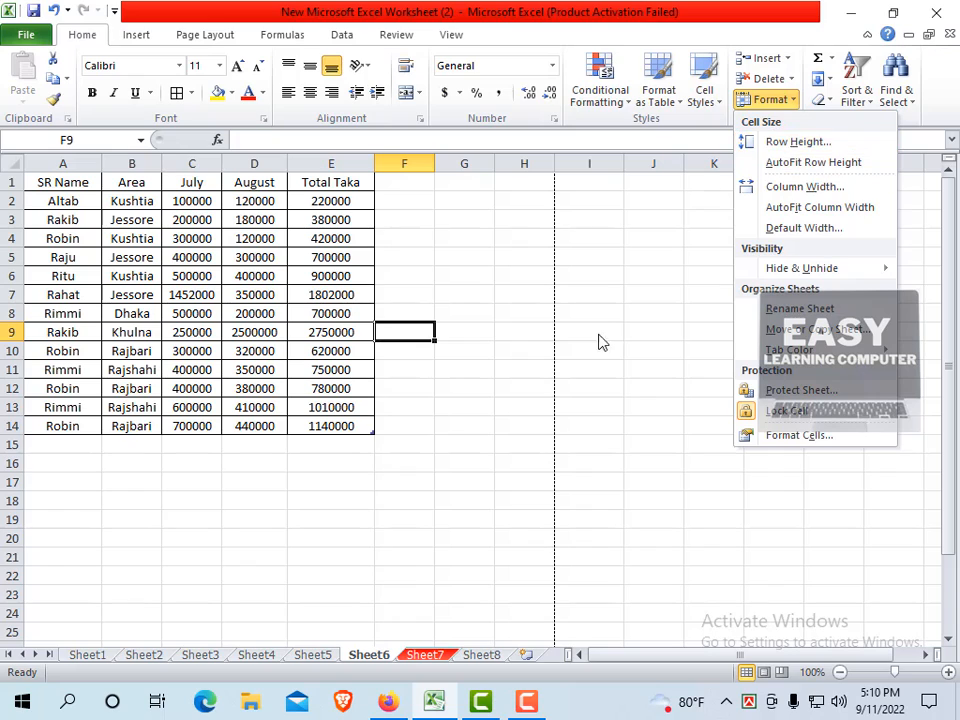
{"action": "left_click", "coordinate": [484, 277]}
Click through the empty cells beside the table, ending with cell G3 in row 3 selected.
{"action": "left_click", "coordinate": [414, 186]}
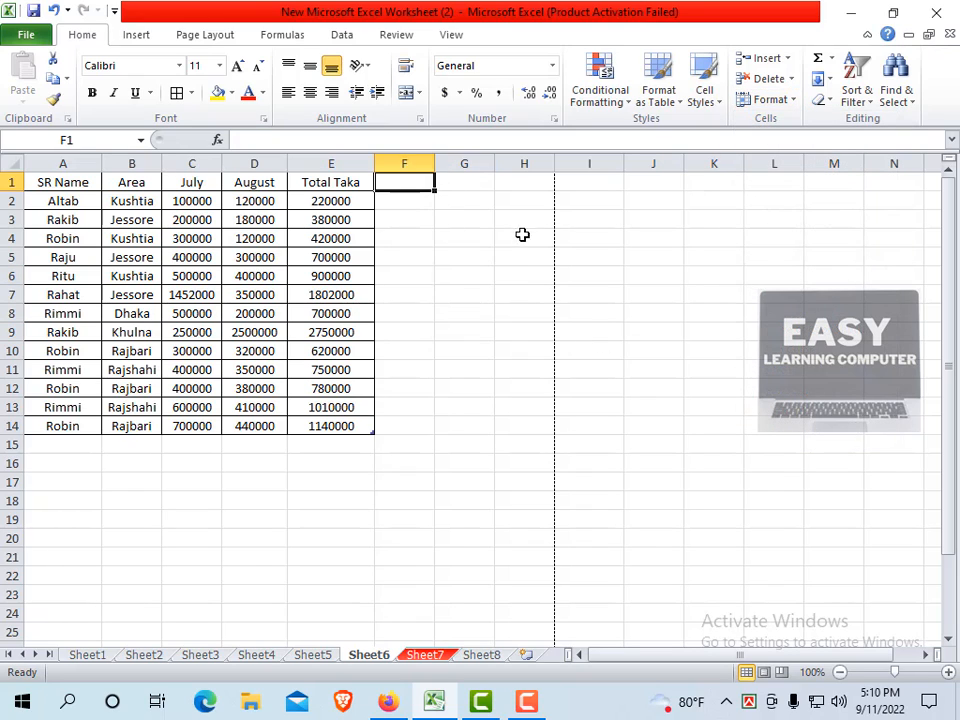
{"action": "left_click", "coordinate": [523, 234]}
{"action": "left_click", "coordinate": [422, 201]}
{"action": "left_click", "coordinate": [450, 204]}
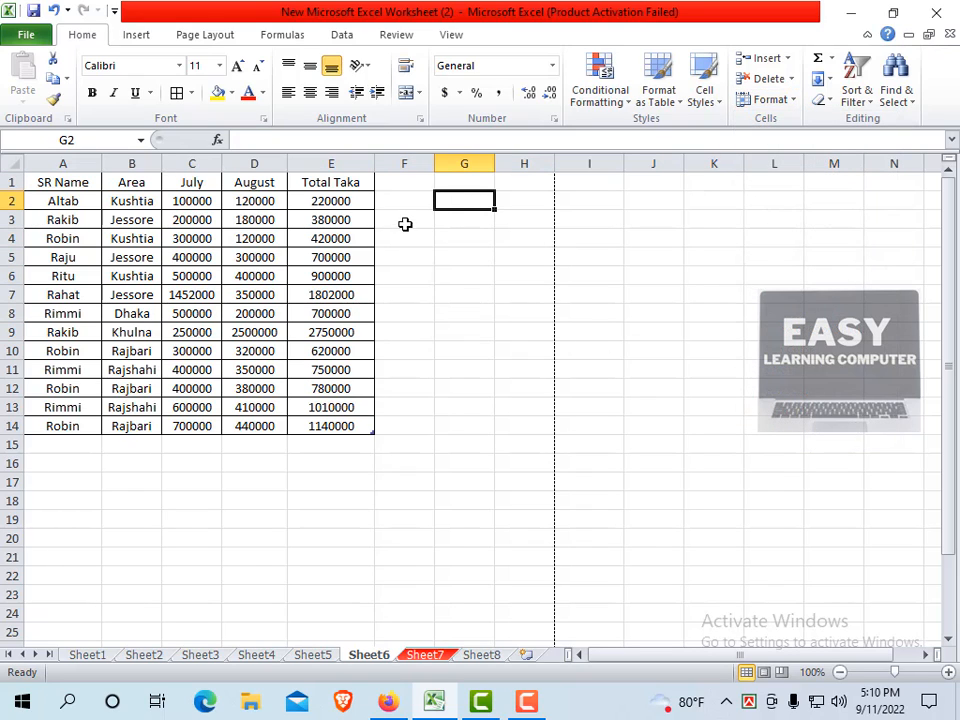
{"action": "left_click", "coordinate": [476, 221]}
{"action": "left_click", "coordinate": [458, 236]}
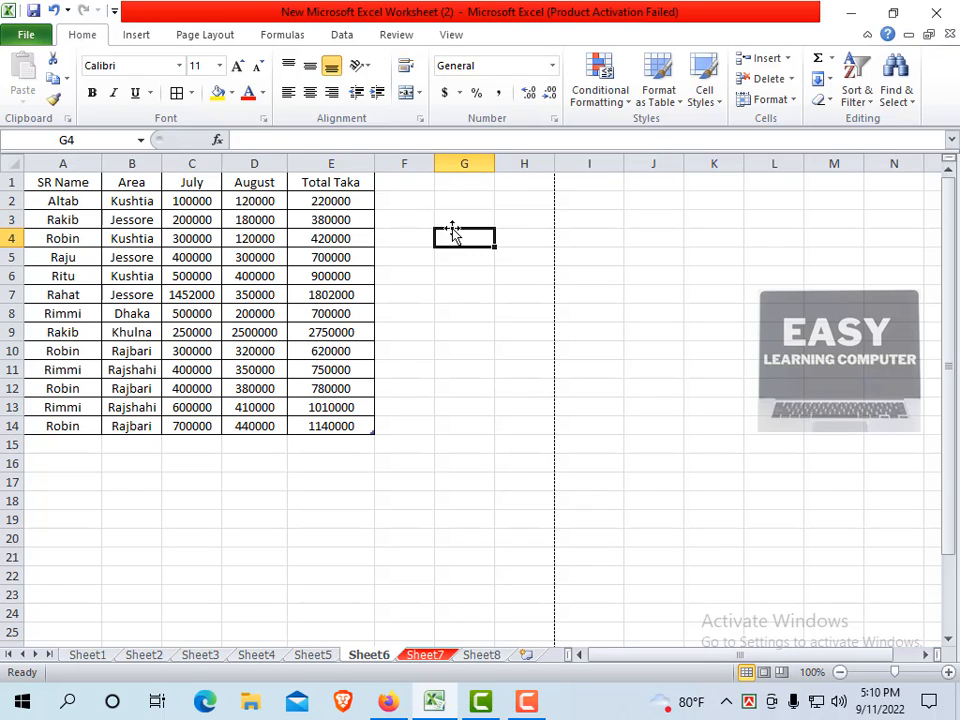
{"action": "left_click", "coordinate": [479, 218]}
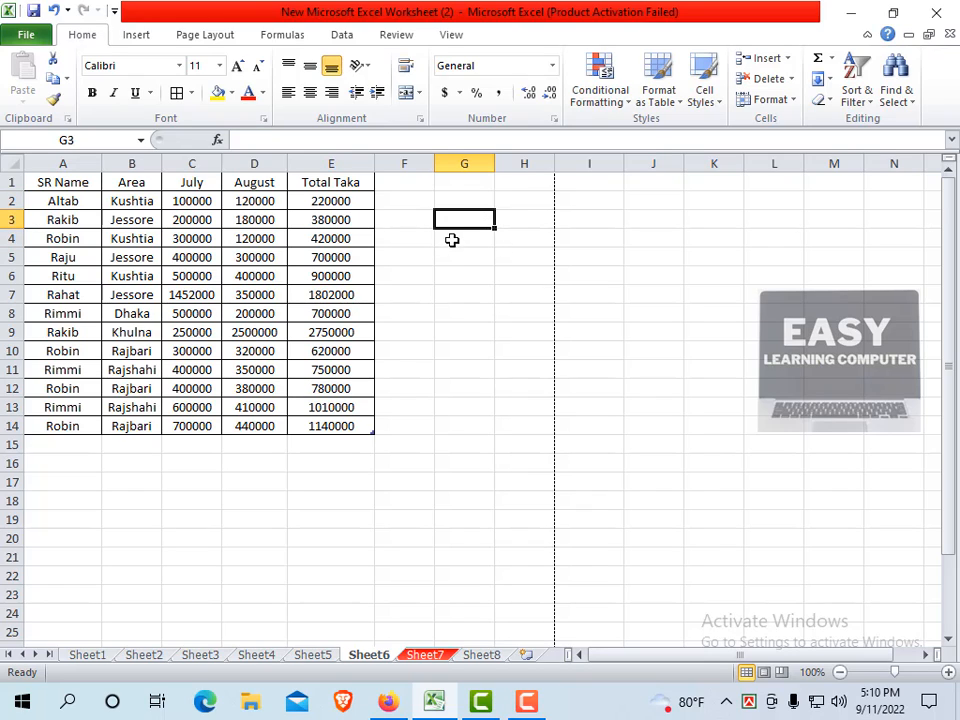
{"action": "left_click", "coordinate": [469, 254]}
{"action": "left_click", "coordinate": [474, 223]}
{"action": "left_click", "coordinate": [467, 232]}
{"action": "left_click", "coordinate": [467, 221]}
Set row 3's height to 20 through Format > Row Height.
{"action": "left_click", "coordinate": [787, 104]}
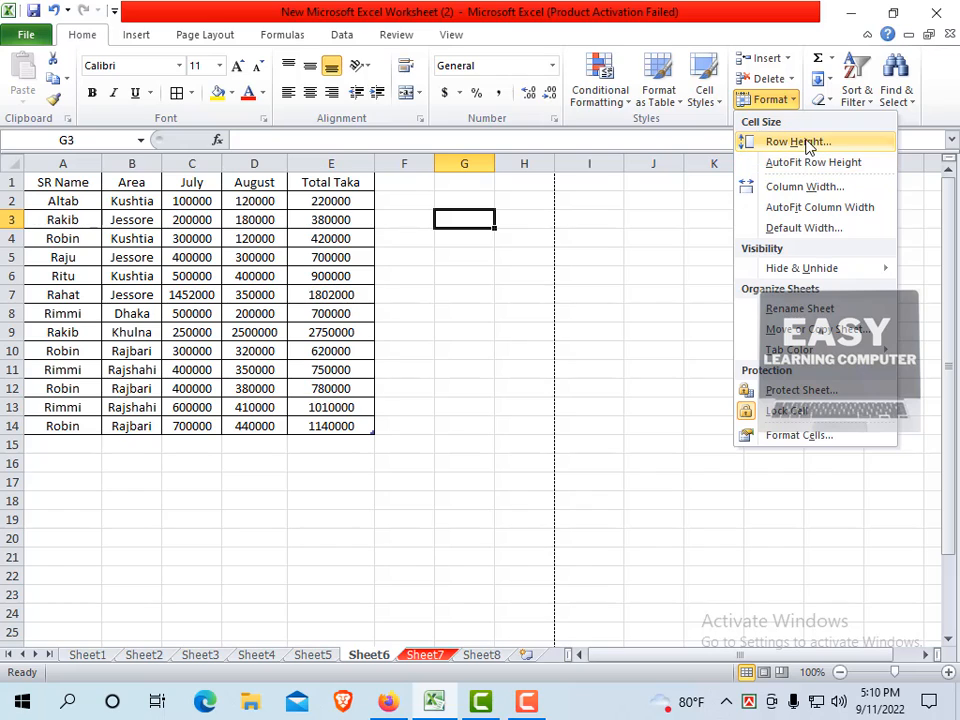
{"action": "left_click", "coordinate": [805, 142]}
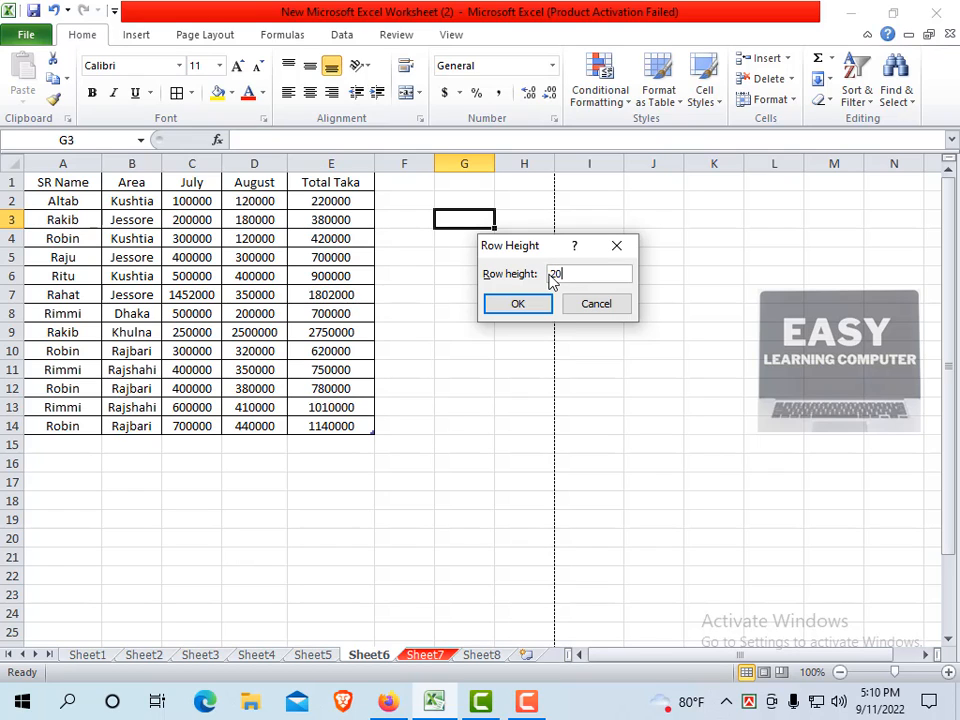
{"action": "type", "text": "20"}
{"action": "left_click", "coordinate": [537, 304]}
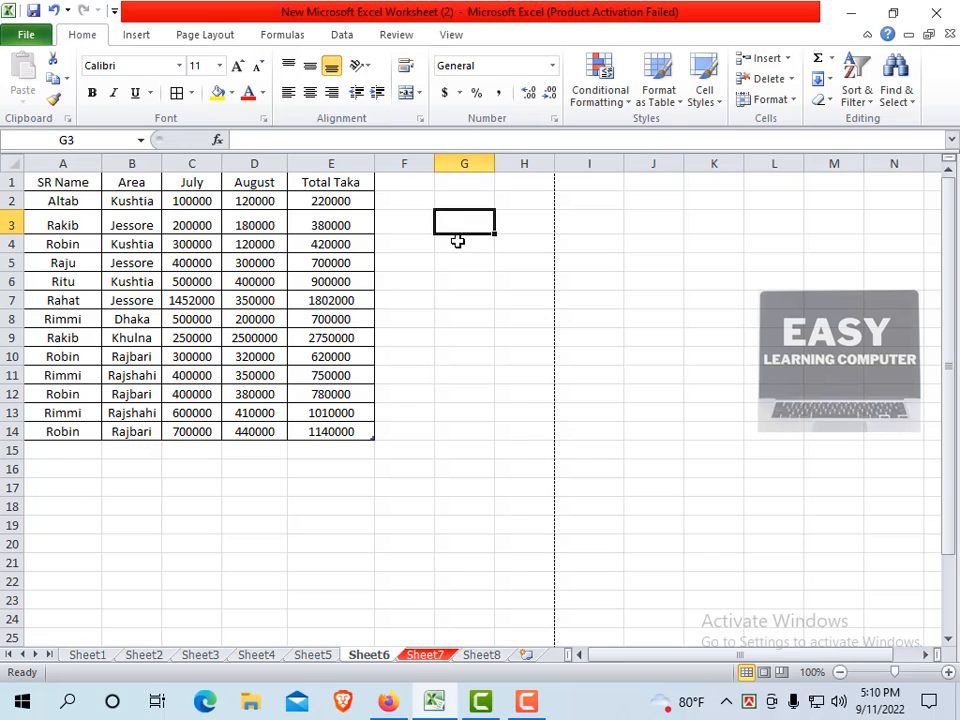
Select cells G4 and G3 to compare the taller row with the others.
{"action": "left_click", "coordinate": [462, 240]}
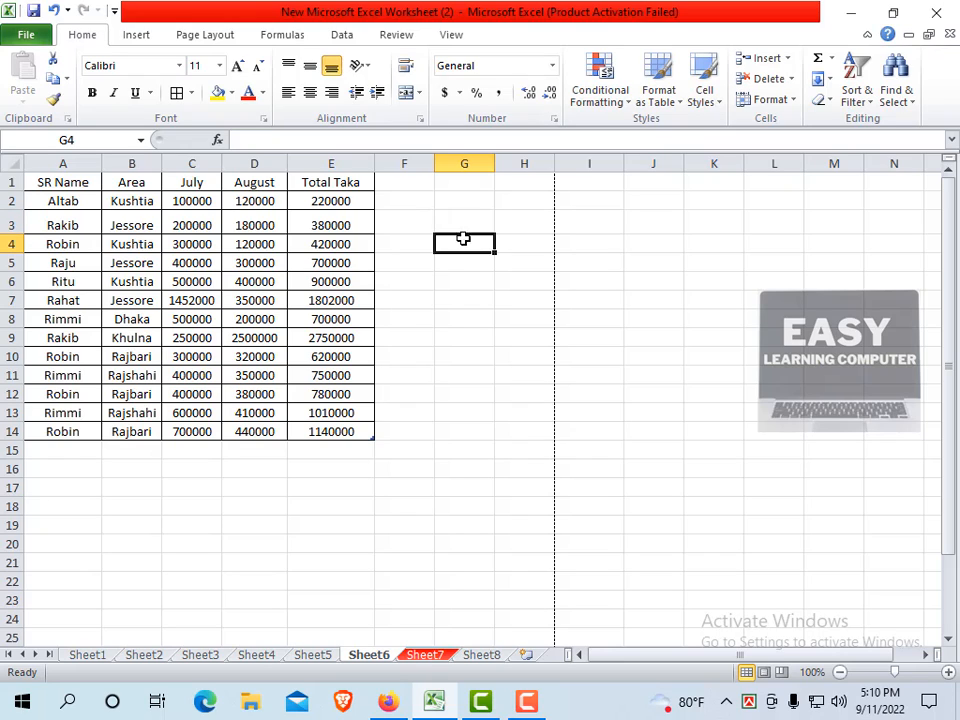
{"action": "left_click", "coordinate": [463, 225]}
{"action": "left_click", "coordinate": [458, 238]}
{"action": "left_click", "coordinate": [463, 224]}
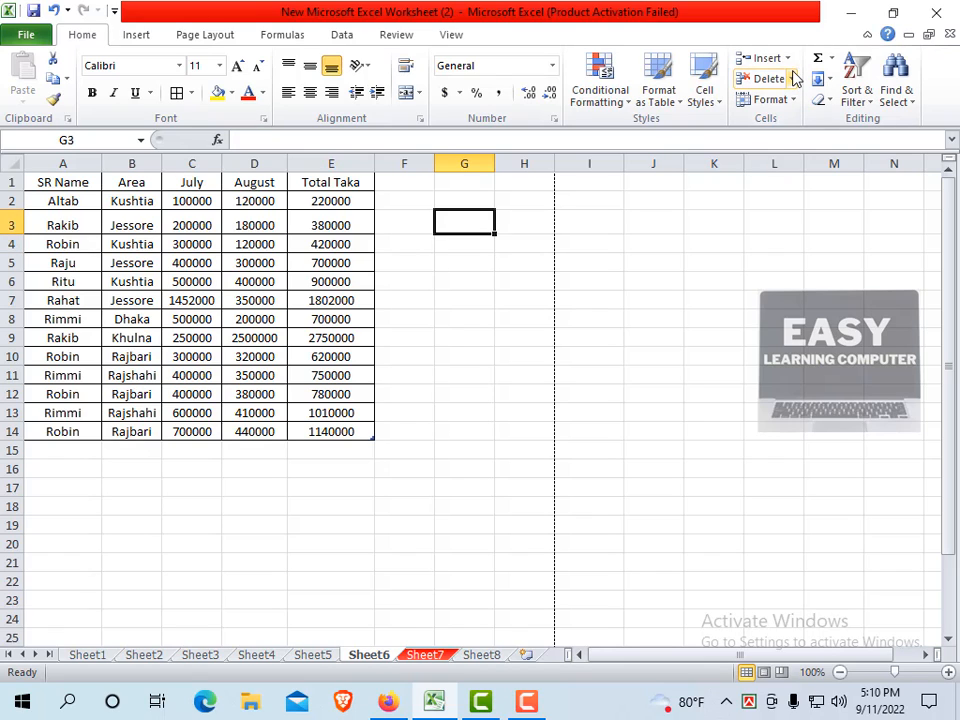
{"action": "left_click", "coordinate": [793, 102]}
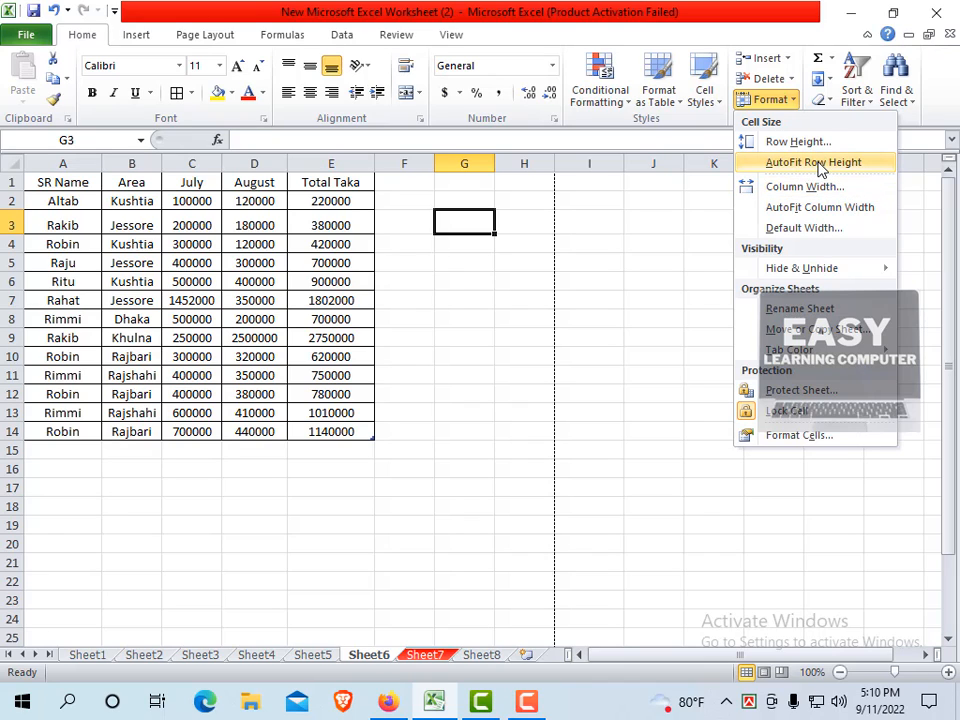
AutoFit row 3 back to standard height, then select cell G4 in column G.
{"action": "left_click", "coordinate": [818, 162]}
{"action": "left_click", "coordinate": [486, 252]}
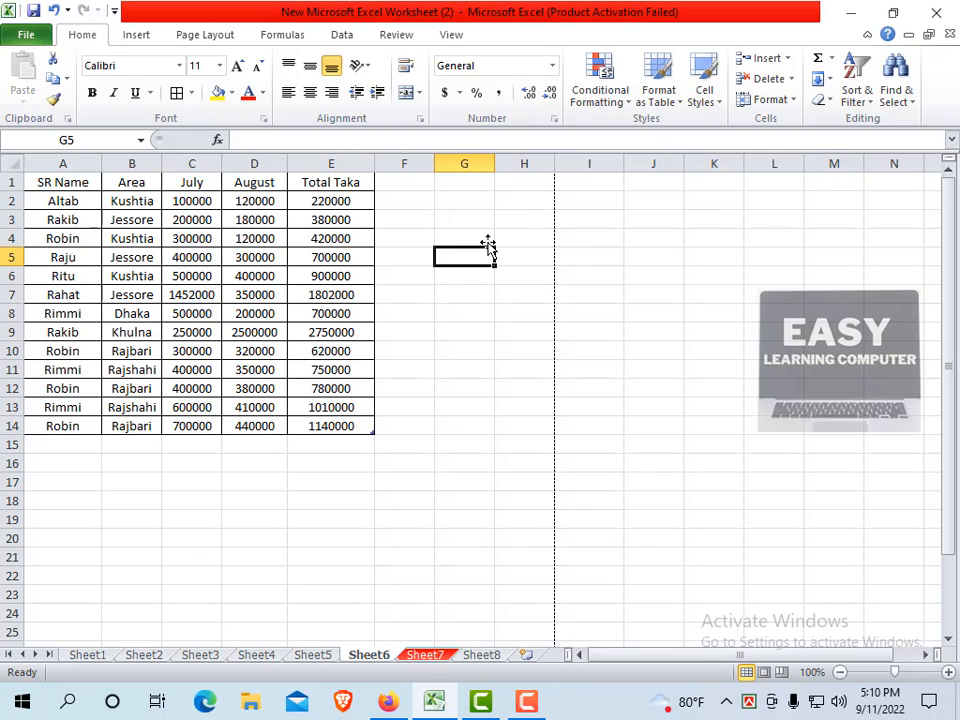
{"action": "left_click", "coordinate": [483, 241]}
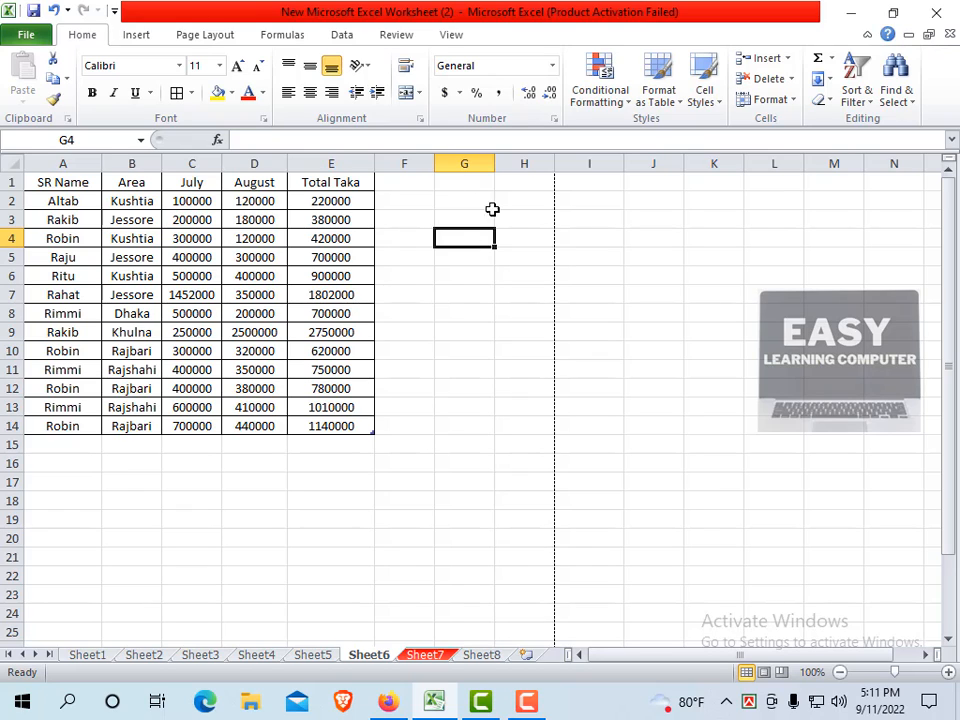
{"action": "left_click", "coordinate": [797, 97]}
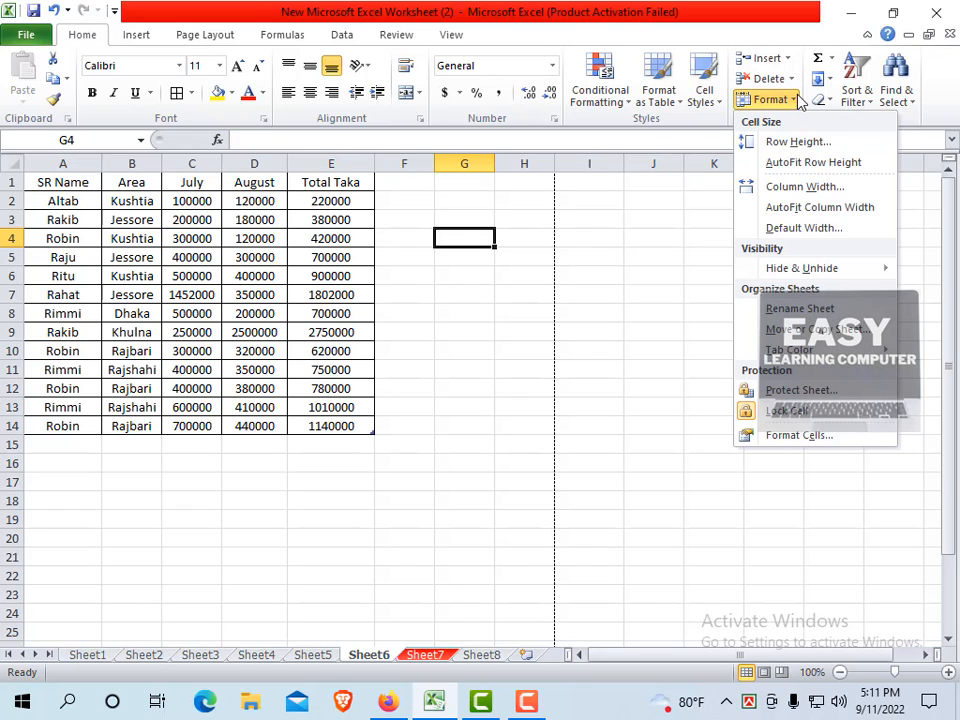
Change column G's width from 8.43 to 10 in the Column Width dialog.
{"action": "left_click", "coordinate": [800, 188]}
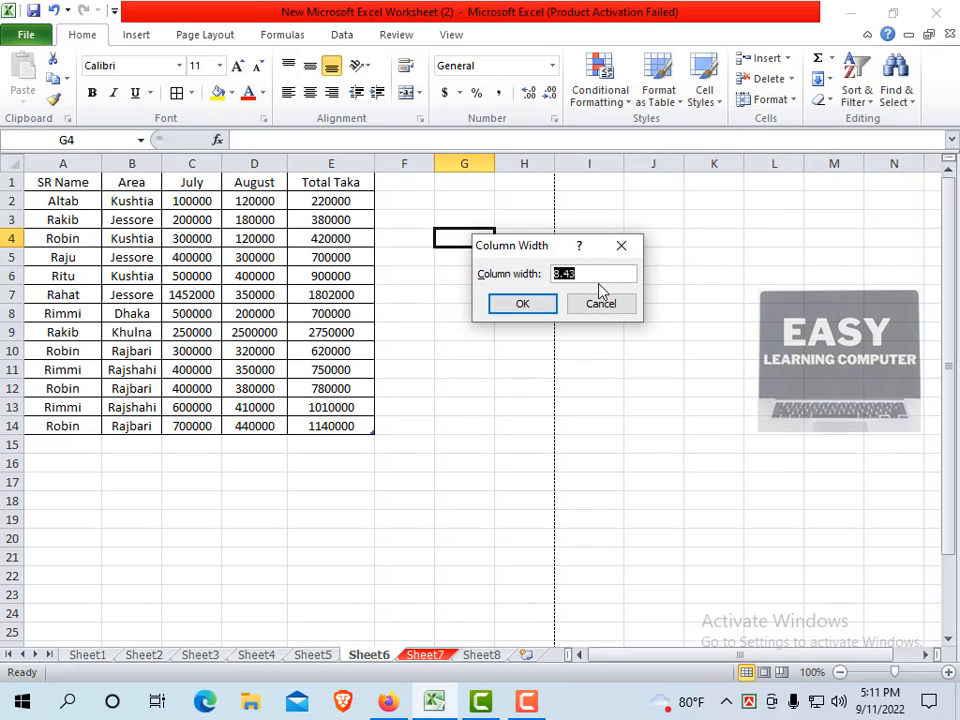
{"action": "left_click", "coordinate": [593, 275]}
{"action": "left_click_drag", "start_coordinate": [586, 276], "coordinate": [562, 272]}
{"action": "type", "text": "10"}
{"action": "left_click_drag", "start_coordinate": [531, 251], "coordinate": [564, 300]}
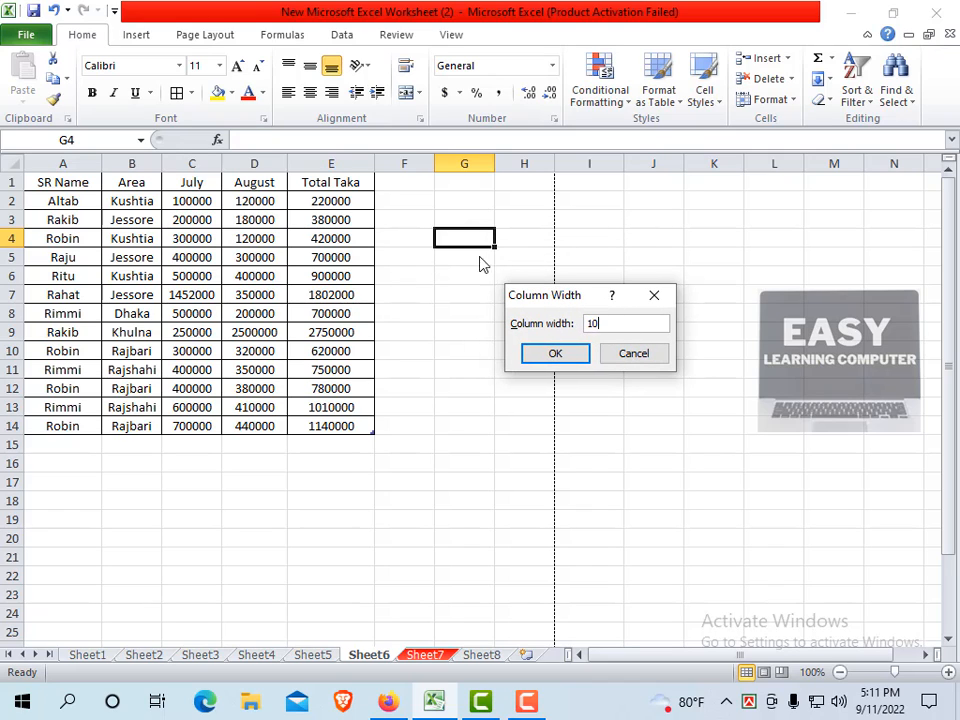
{"action": "left_click", "coordinate": [577, 355]}
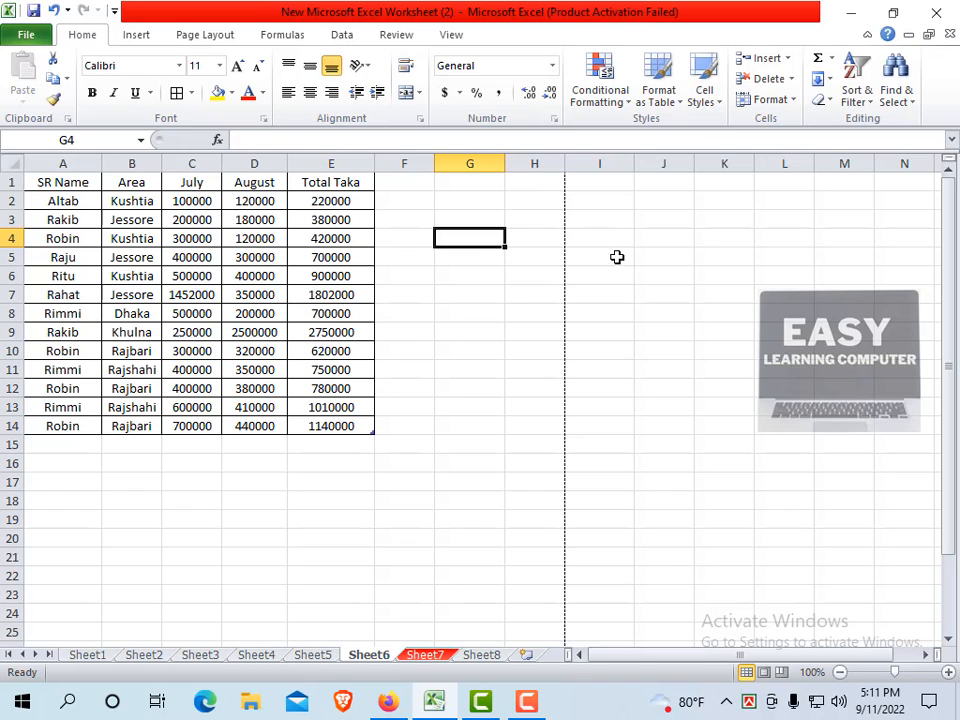
Apply AutoFit Column Width to column G from the Format menu.
{"action": "left_click", "coordinate": [789, 108]}
{"action": "mouse_move", "coordinate": [797, 268]}
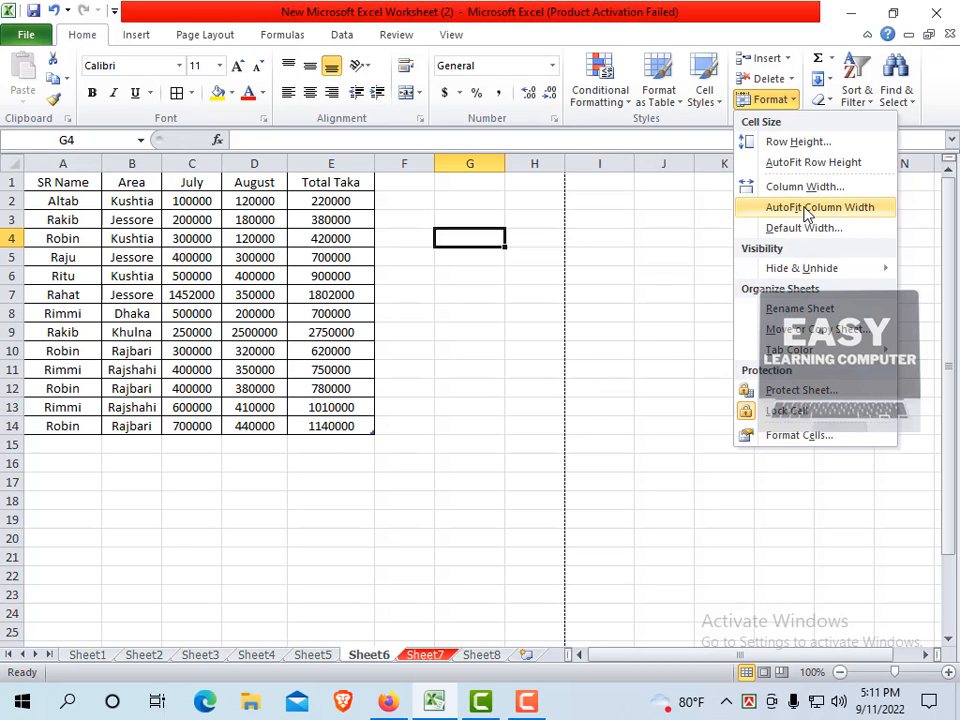
{"action": "left_click", "coordinate": [806, 210]}
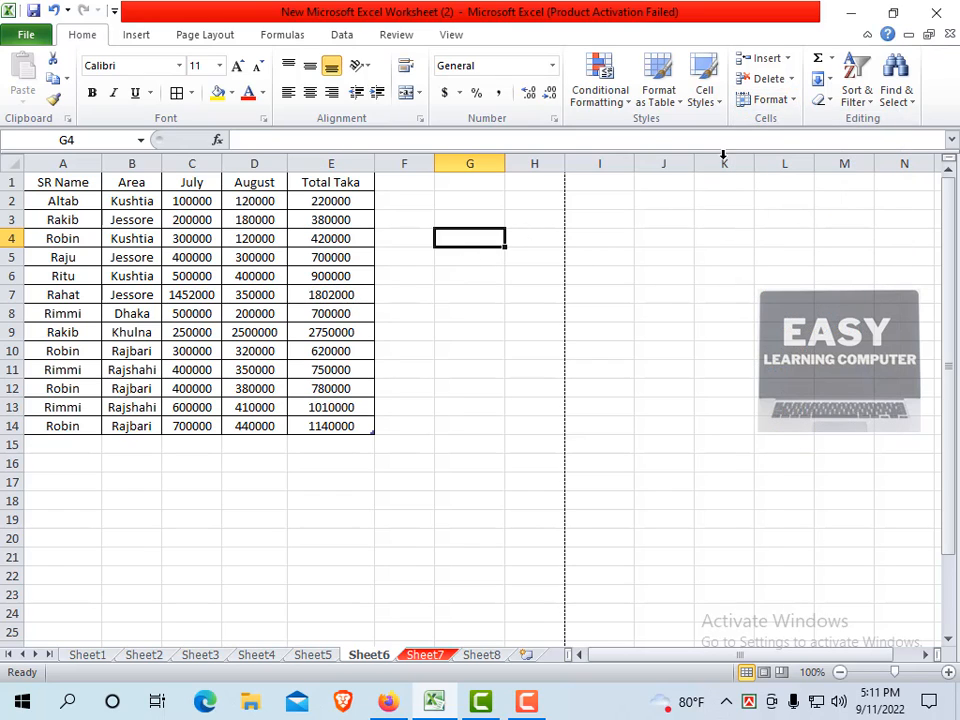
{"action": "left_click", "coordinate": [785, 102]}
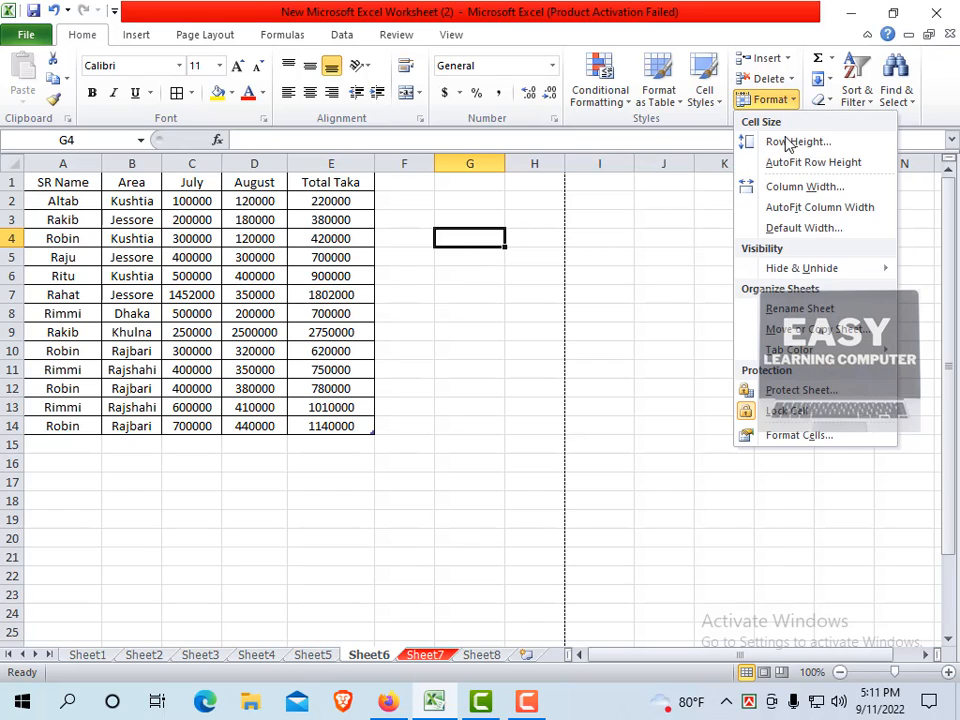
{"action": "left_click", "coordinate": [797, 216]}
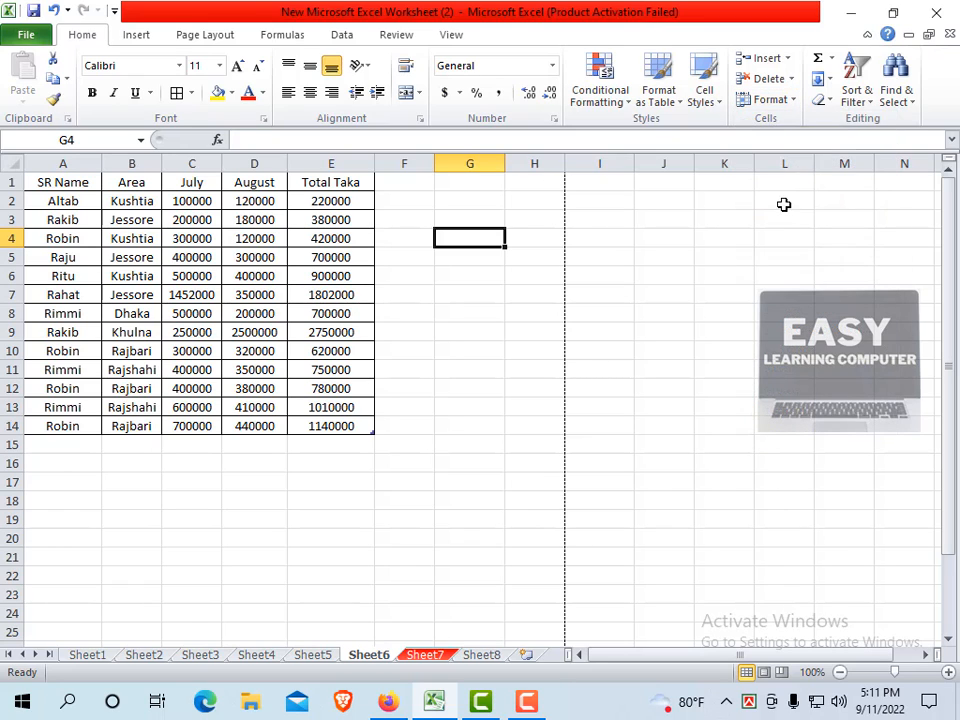
{"action": "left_click", "coordinate": [772, 100]}
Keep the 8.43 default column width, then select cells G5, G4 and G6.
{"action": "left_click", "coordinate": [800, 228]}
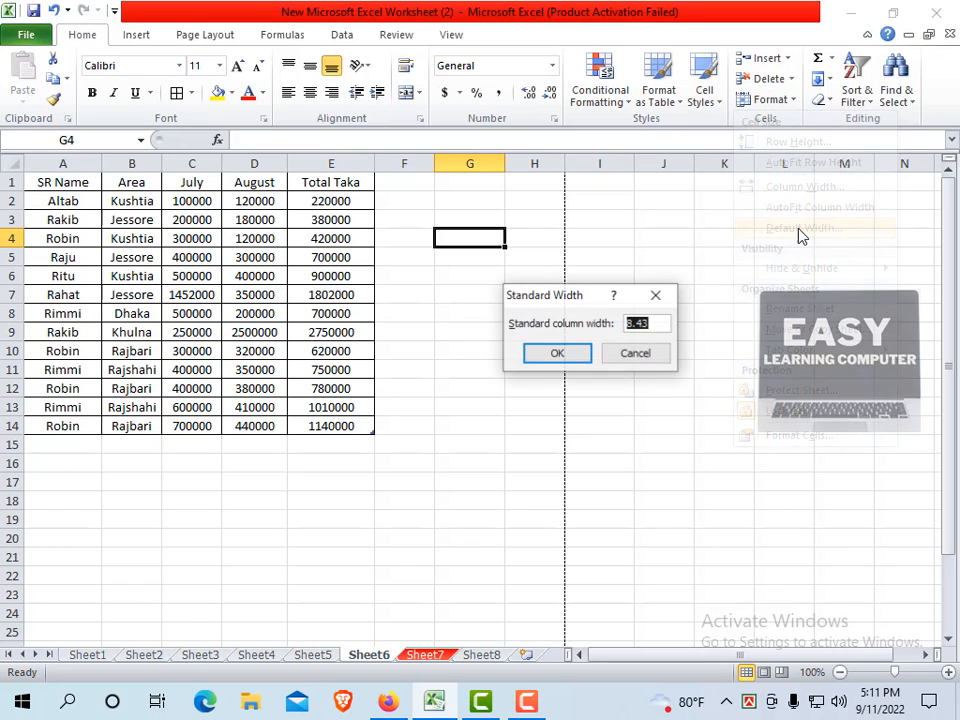
{"action": "left_click", "coordinate": [572, 354]}
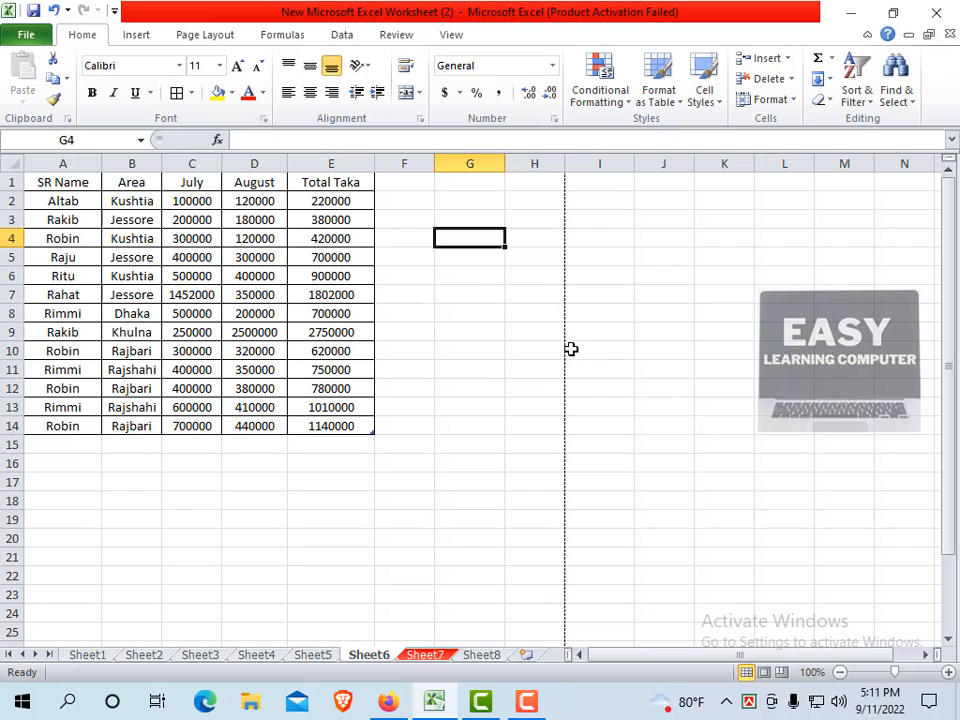
{"action": "left_click", "coordinate": [497, 252]}
{"action": "left_click", "coordinate": [491, 244]}
{"action": "left_click", "coordinate": [455, 275]}
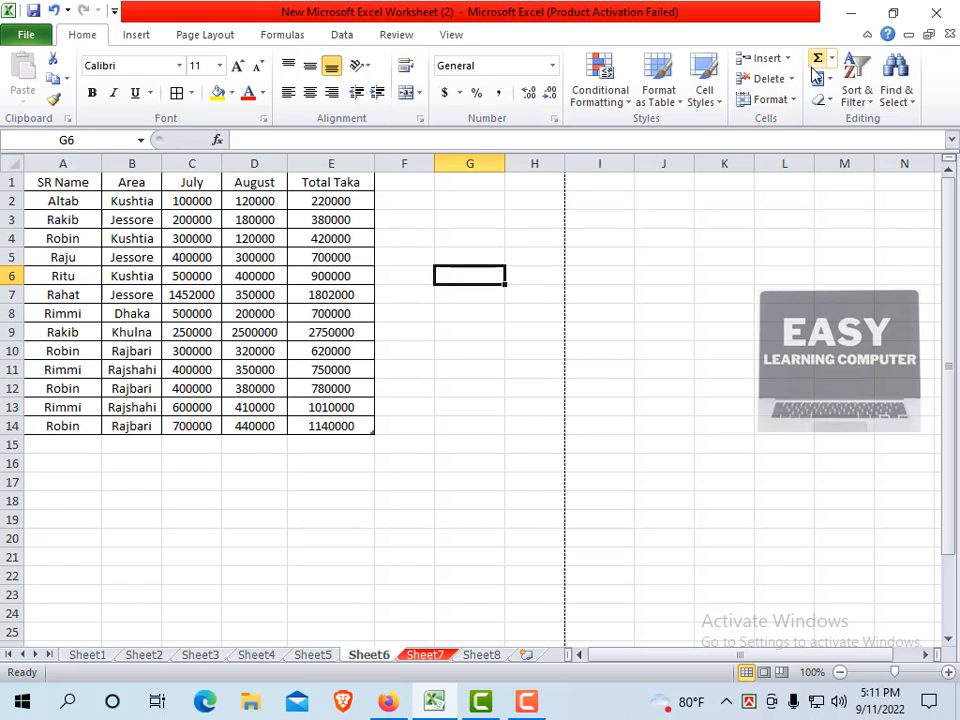
{"action": "left_click", "coordinate": [775, 99]}
{"action": "mouse_move", "coordinate": [773, 270]}
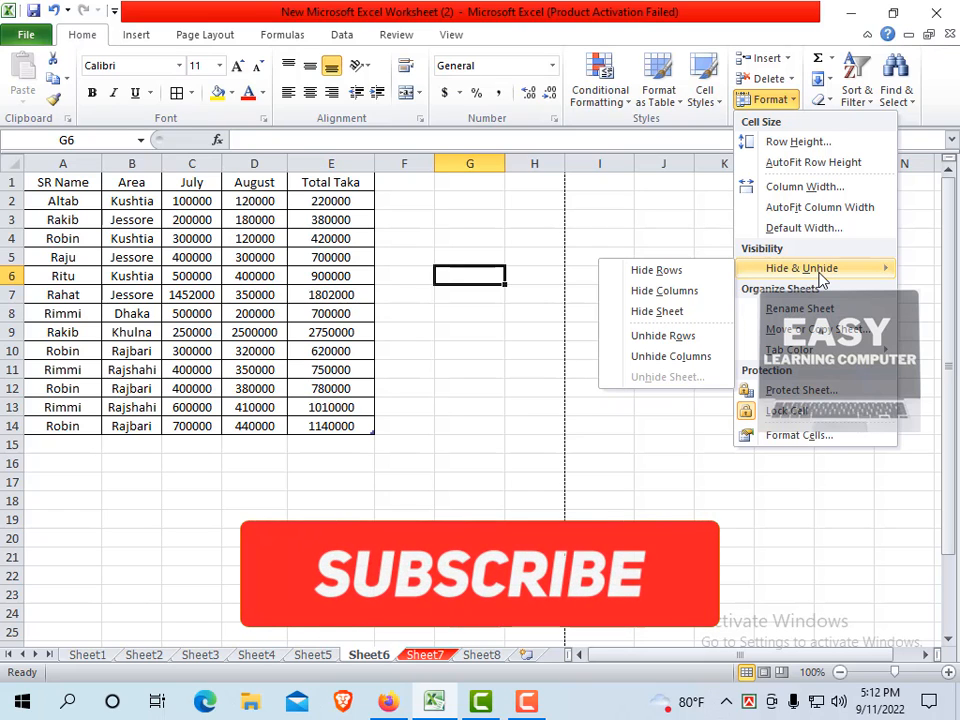
{"action": "left_click", "coordinate": [437, 332]}
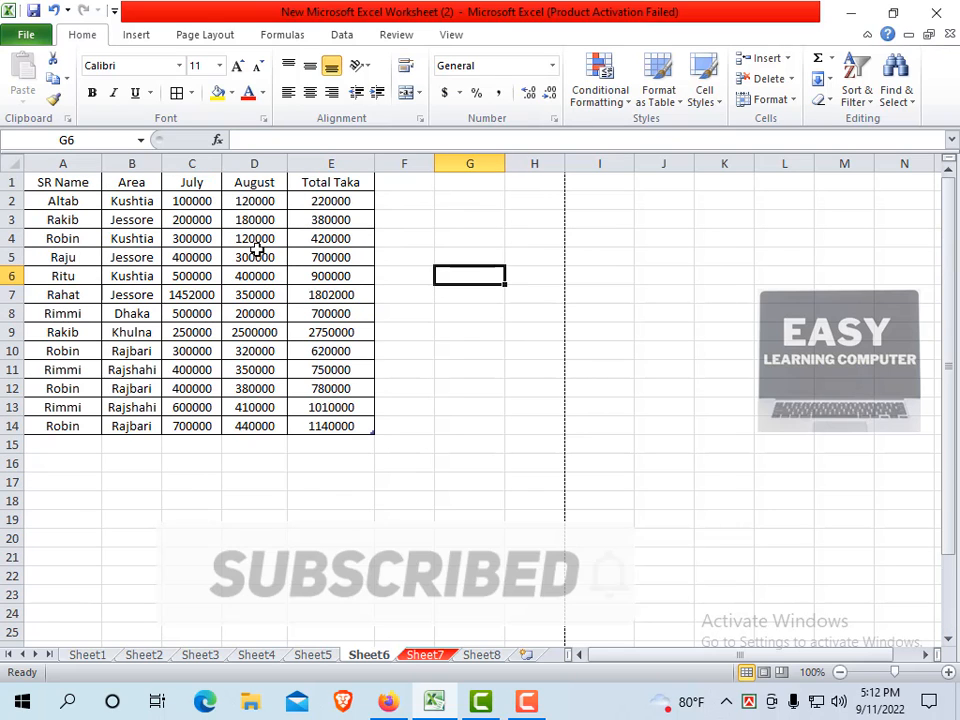
{"action": "left_click_drag", "start_coordinate": [313, 184], "coordinate": [342, 422]}
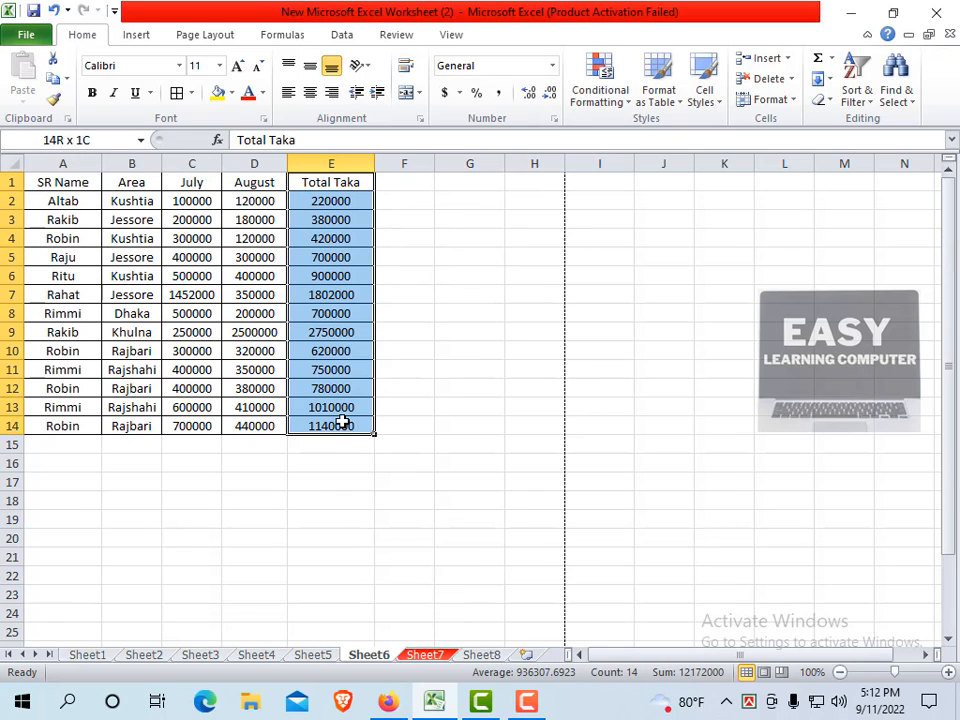
{"action": "left_click", "coordinate": [315, 444]}
{"action": "left_click_drag", "start_coordinate": [240, 182], "coordinate": [246, 425]}
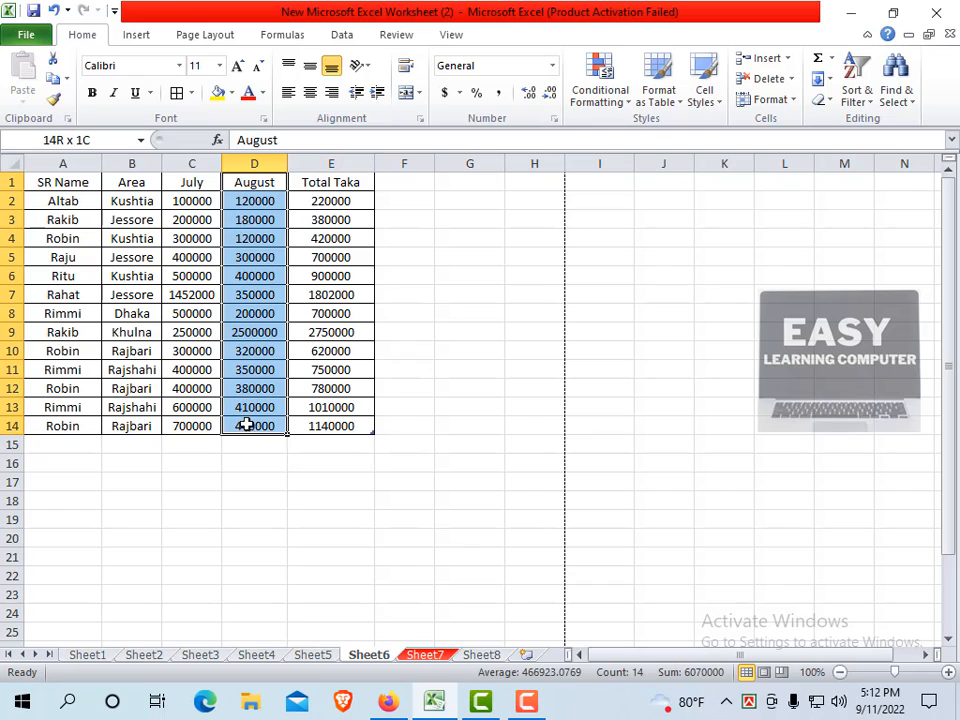
{"action": "left_click", "coordinate": [246, 440]}
{"action": "key", "text": "ctrl+Up"}
{"action": "key", "text": "ctrl+Up"}
{"action": "left_click", "coordinate": [191, 184]}
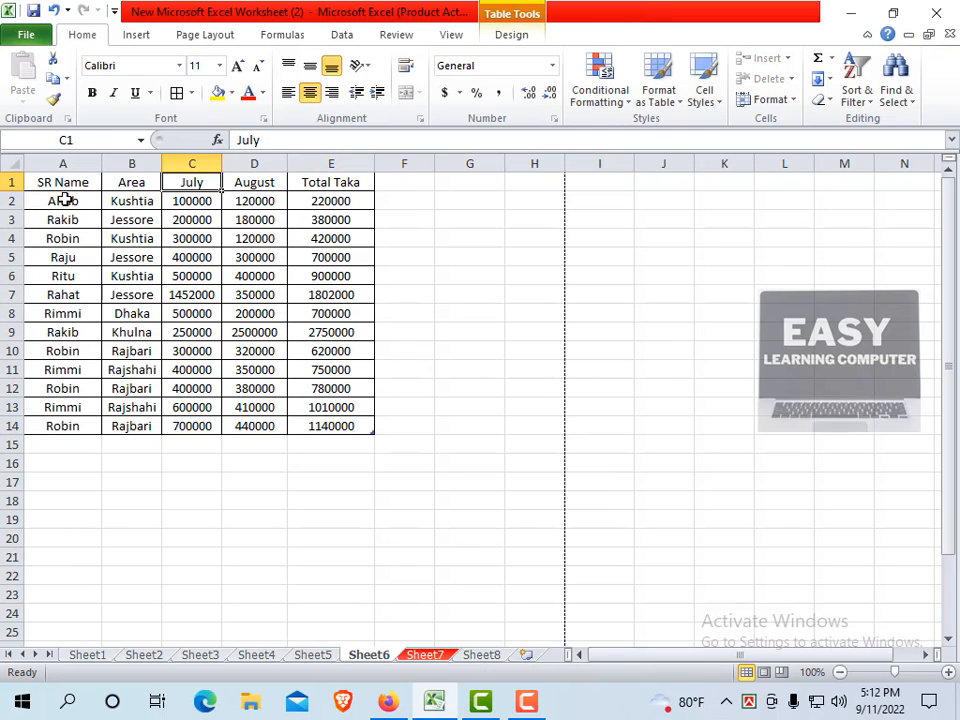
{"action": "left_click", "coordinate": [465, 348]}
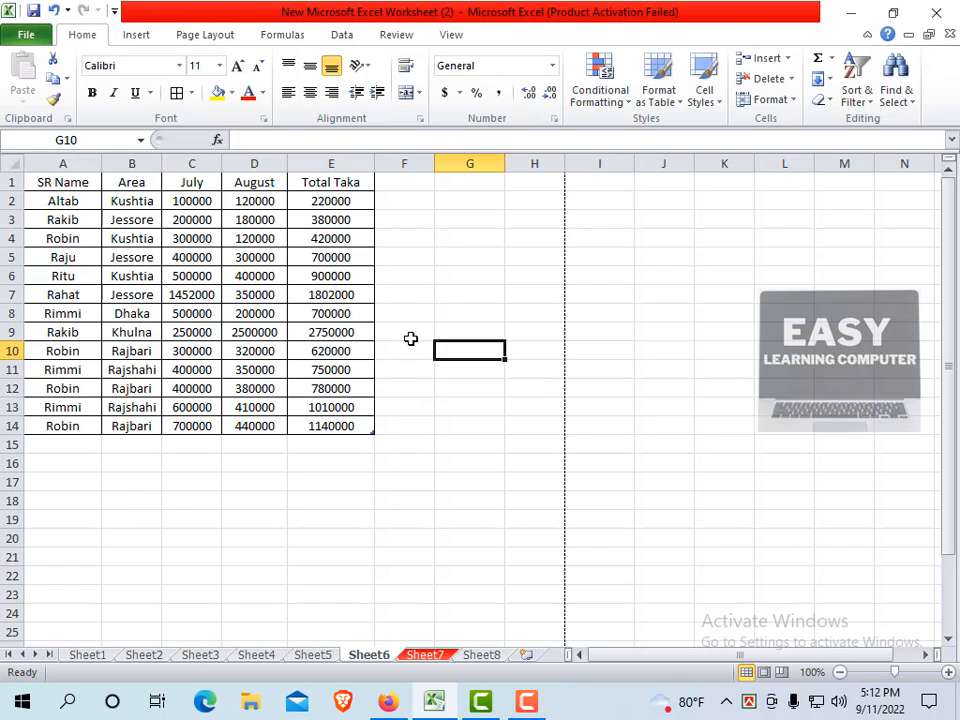
{"action": "left_click", "coordinate": [83, 276]}
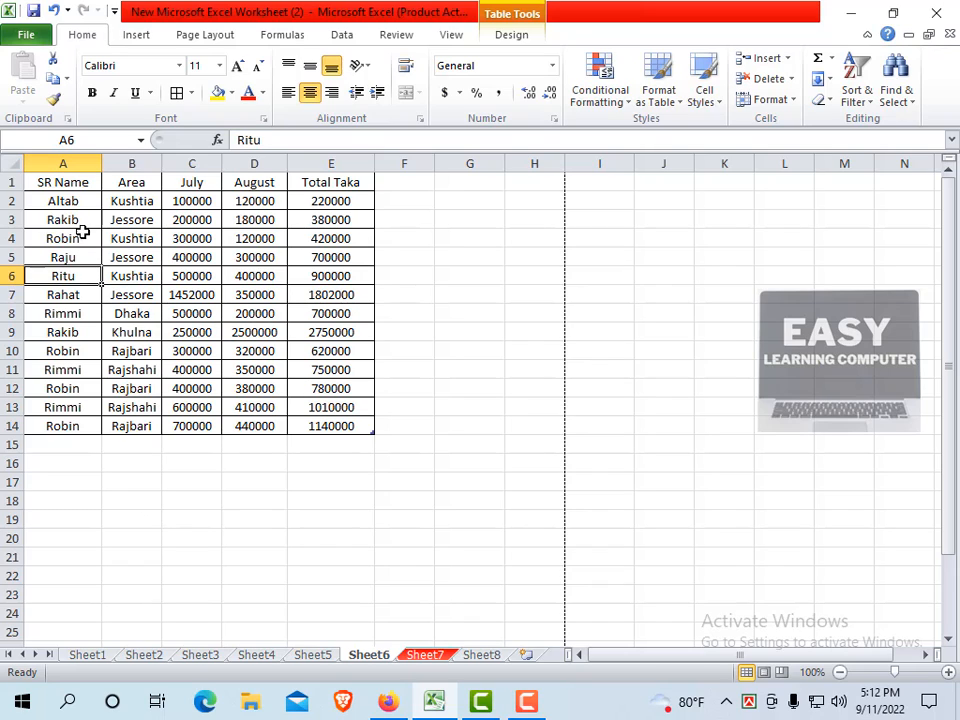
Select Altab's cell A2 and hide row 2 using Hide & Unhide > Hide Rows.
{"action": "left_click", "coordinate": [57, 201]}
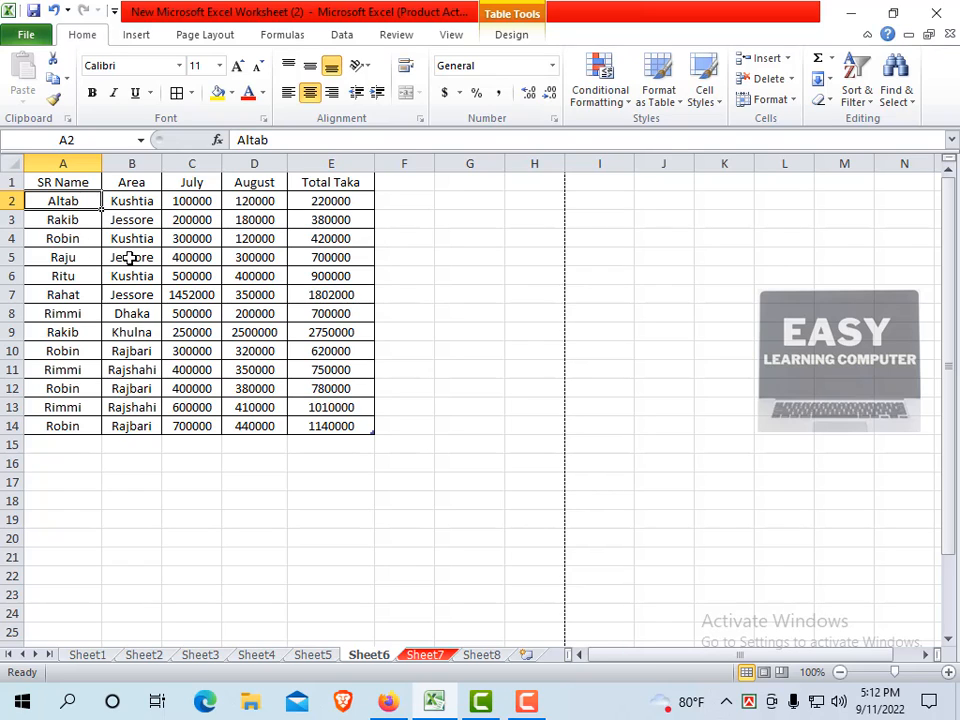
{"action": "left_click", "coordinate": [64, 219]}
{"action": "left_click", "coordinate": [61, 200]}
{"action": "left_click", "coordinate": [791, 101]}
{"action": "mouse_move", "coordinate": [797, 272]}
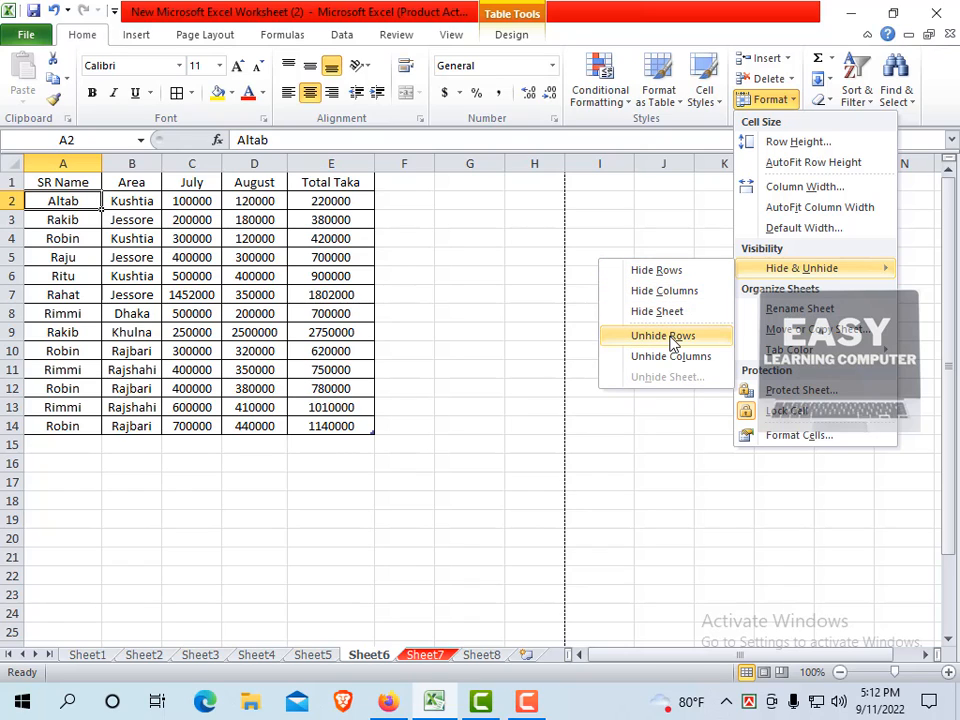
{"action": "left_click", "coordinate": [650, 271]}
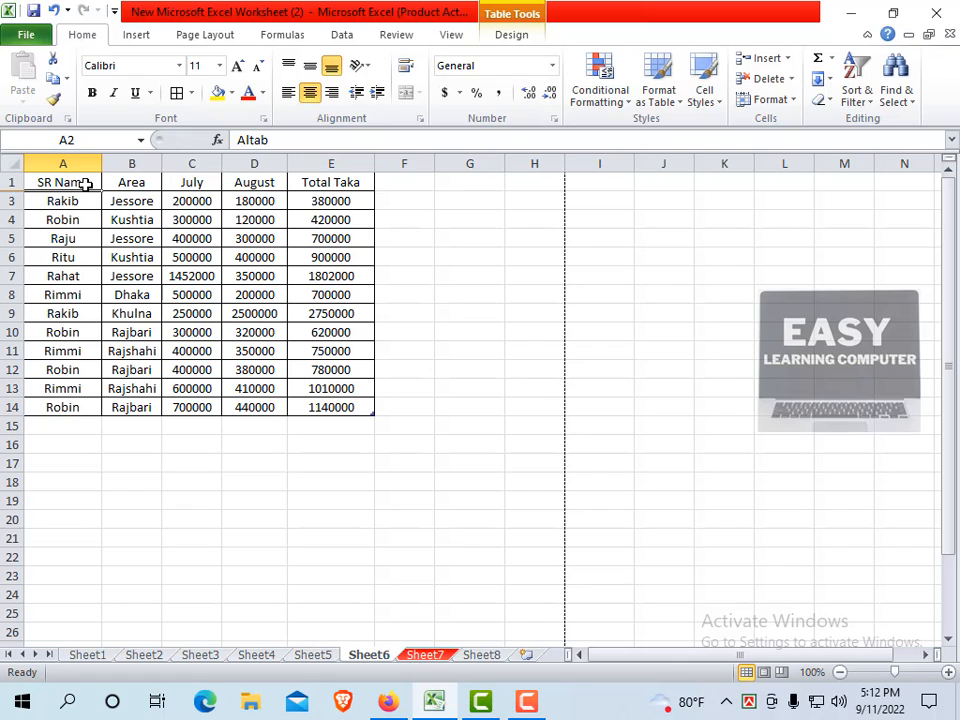
Unhide Altab's row 2 using Hide & Unhide > Unhide Rows.
{"action": "left_click", "coordinate": [797, 103]}
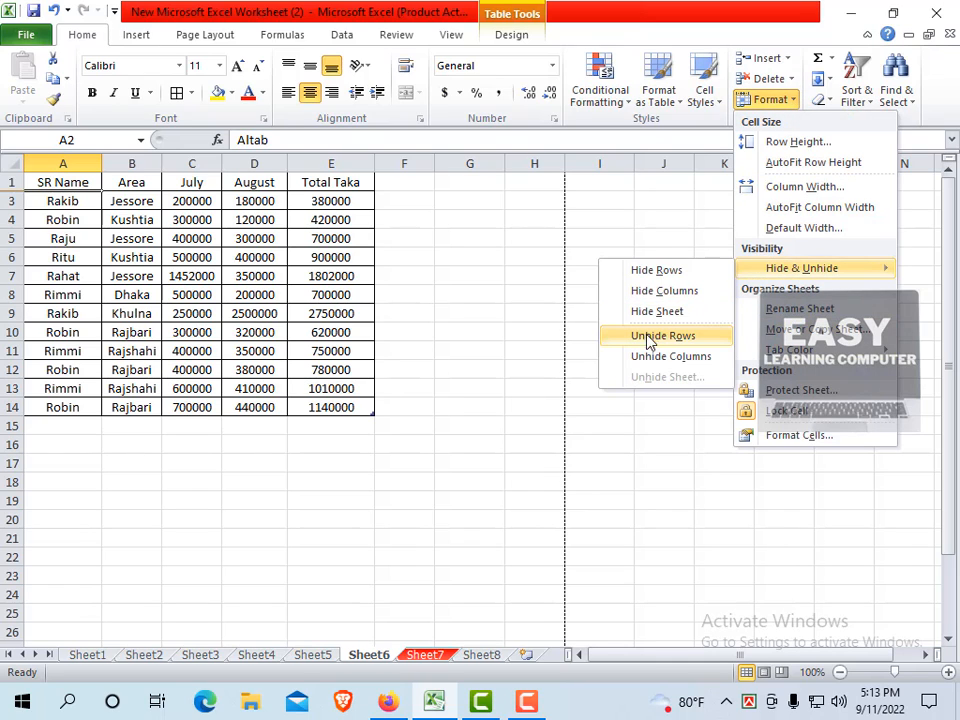
{"action": "left_click", "coordinate": [657, 340]}
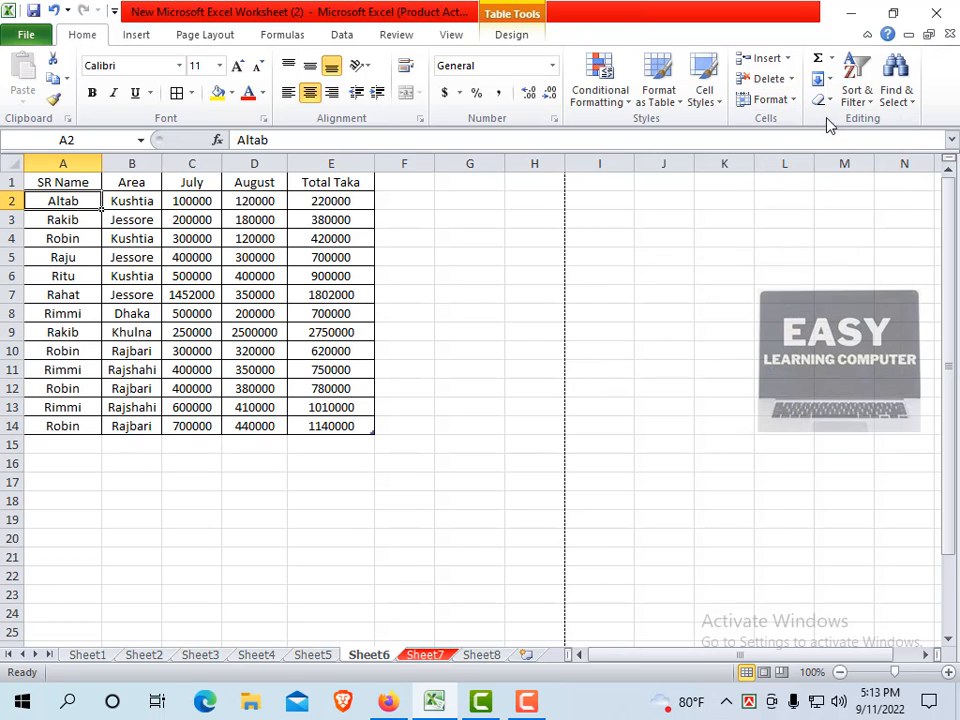
{"action": "left_click", "coordinate": [797, 103]}
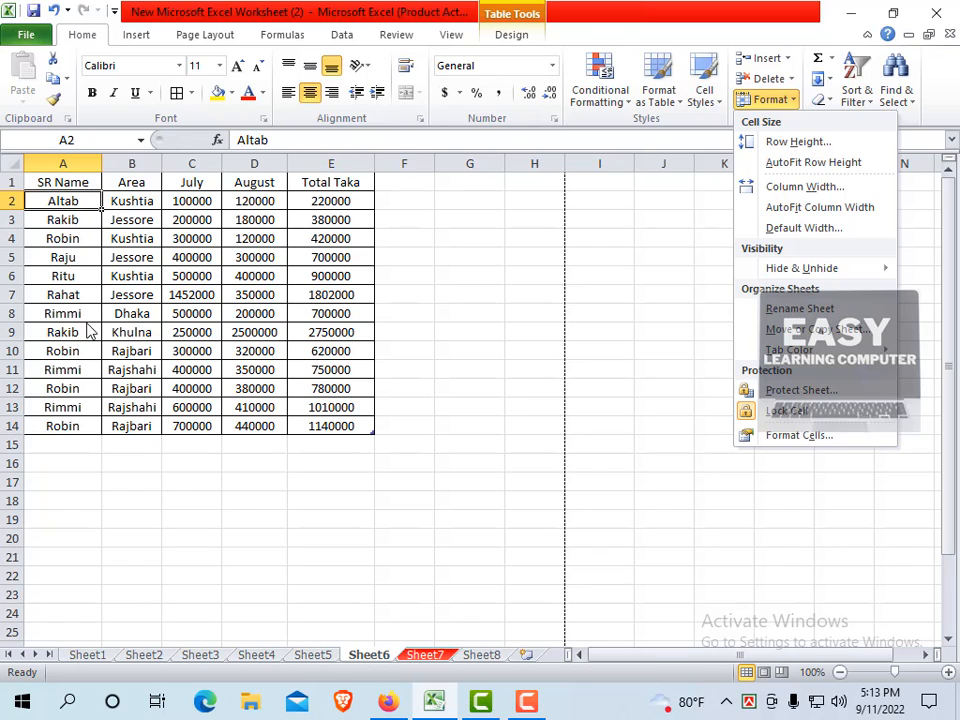
Hide column A holding the SR Name values using Hide & Unhide > Hide Columns.
{"action": "mouse_move", "coordinate": [800, 268]}
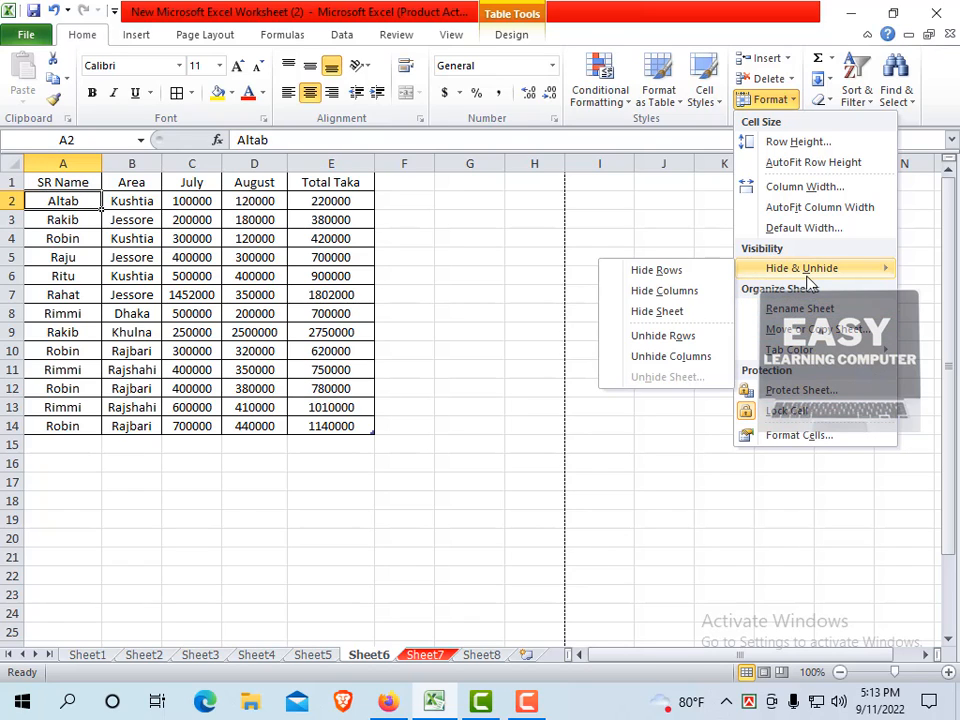
{"action": "left_click", "coordinate": [665, 291]}
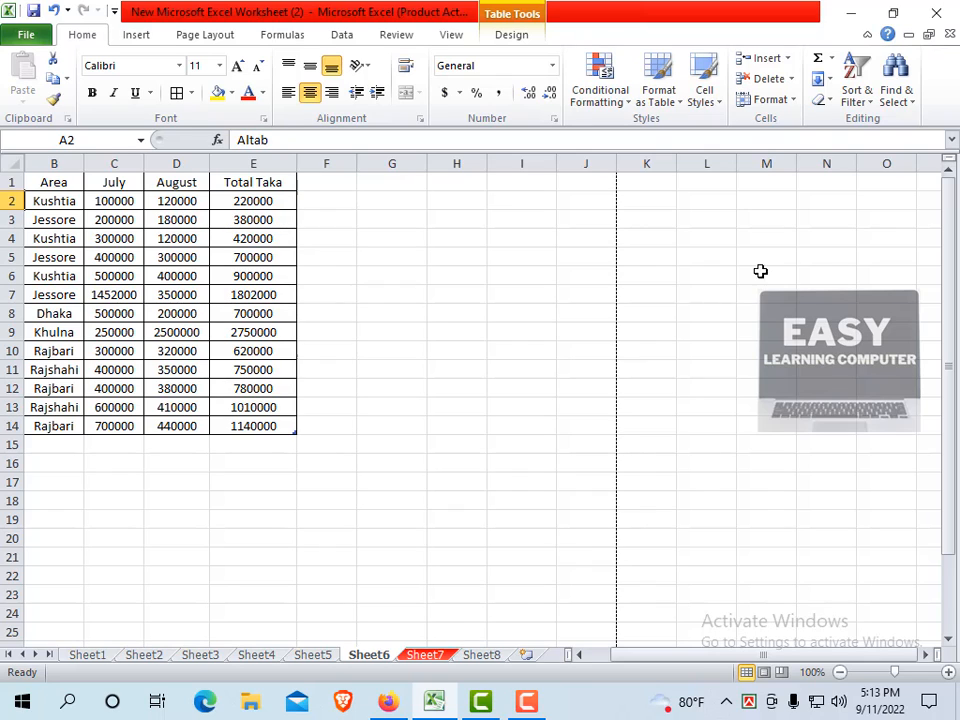
{"action": "left_click", "coordinate": [795, 101]}
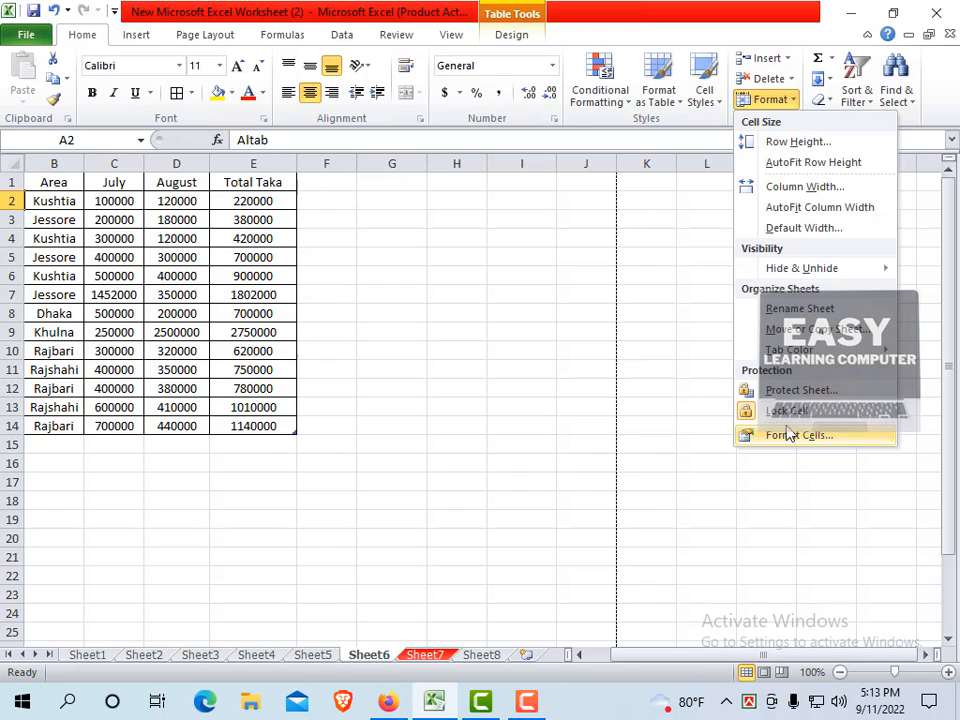
Unhide column A to restore the SR Name values, then select total cell E12.
{"action": "mouse_move", "coordinate": [790, 272]}
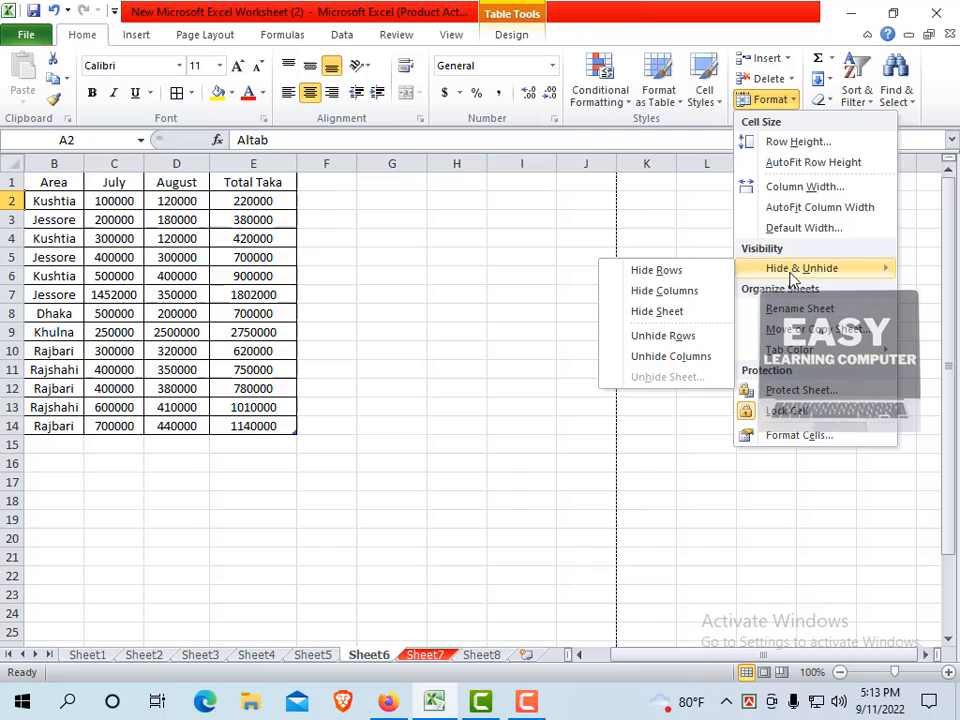
{"action": "left_click", "coordinate": [665, 356]}
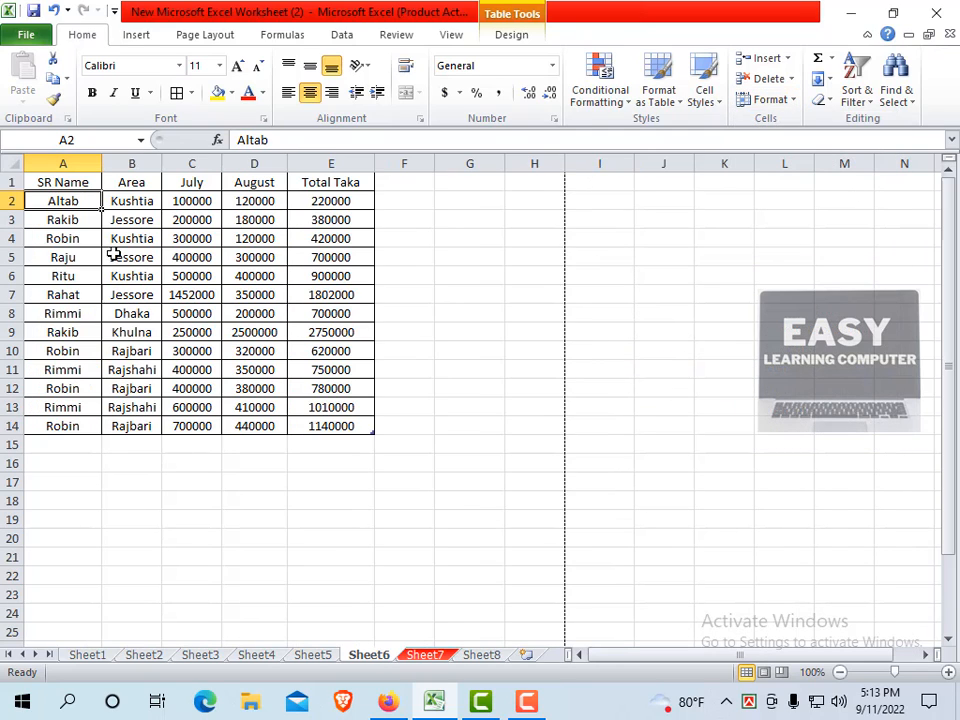
{"action": "left_click", "coordinate": [296, 396]}
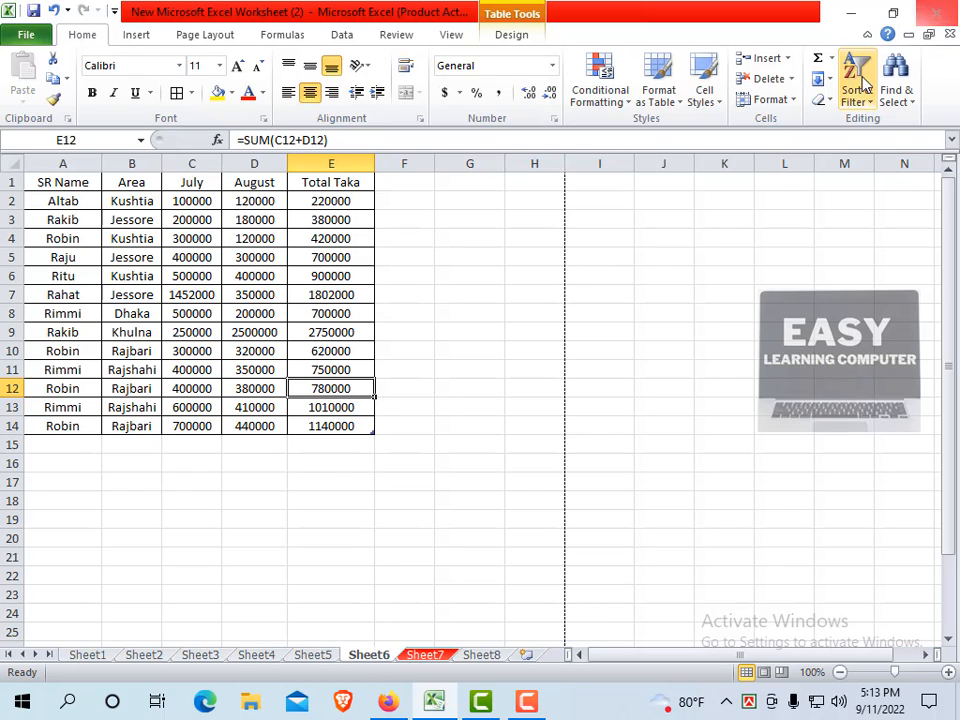
Hide the Sheet6 worksheet so Sheet7's Salary Sheet is shown.
{"action": "left_click", "coordinate": [790, 100]}
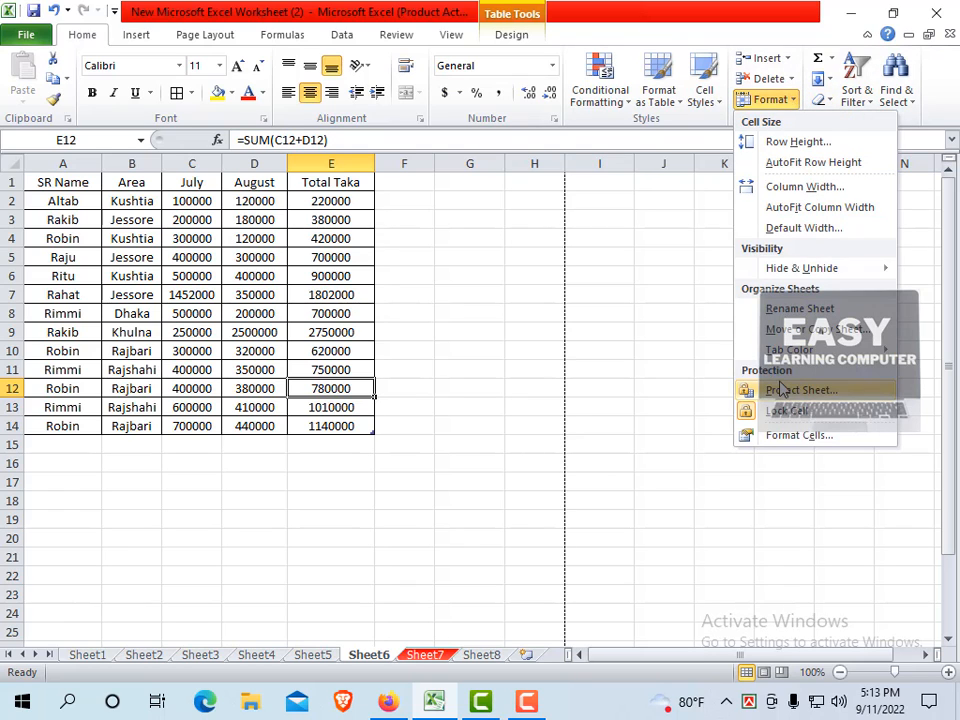
{"action": "mouse_move", "coordinate": [805, 268]}
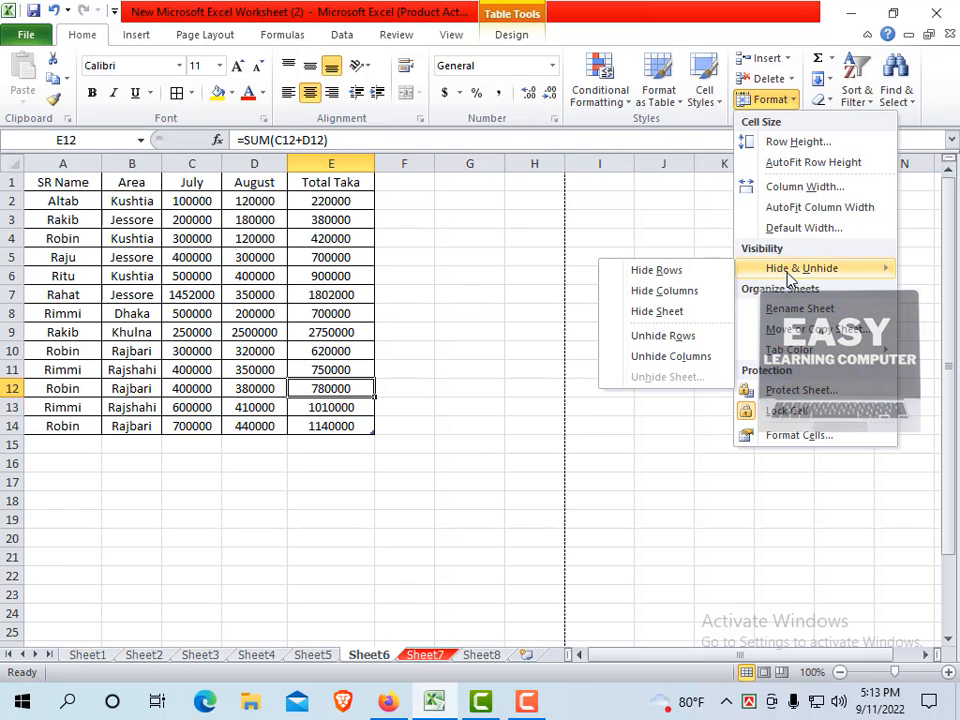
{"action": "left_click", "coordinate": [659, 313]}
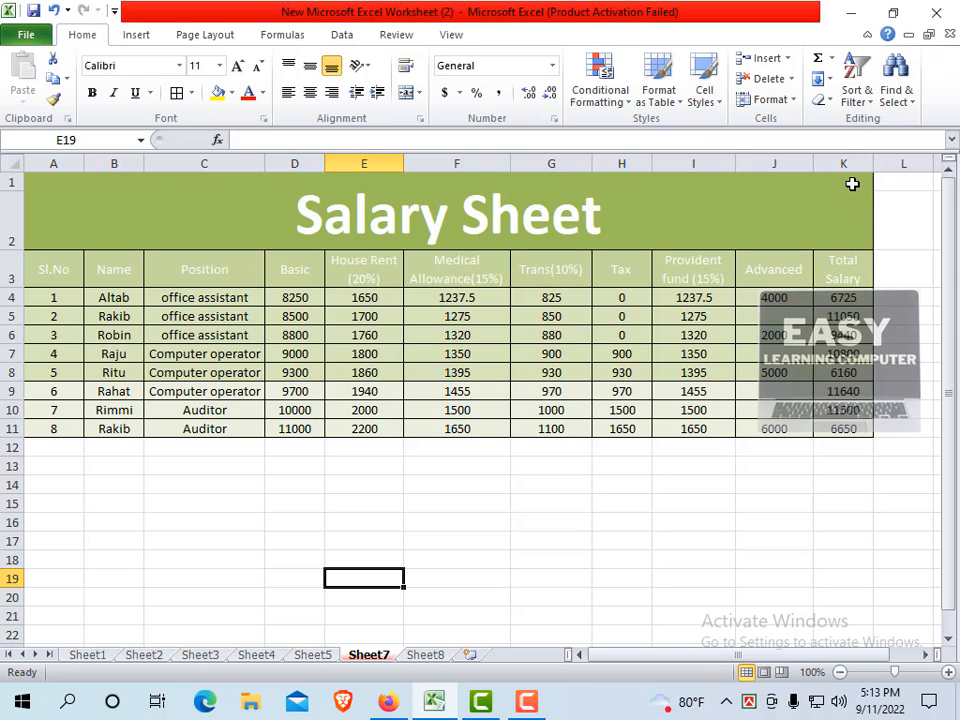
Unhide Sheet6 from the list of hidden sheets, bringing back its sales table.
{"action": "left_click", "coordinate": [790, 100]}
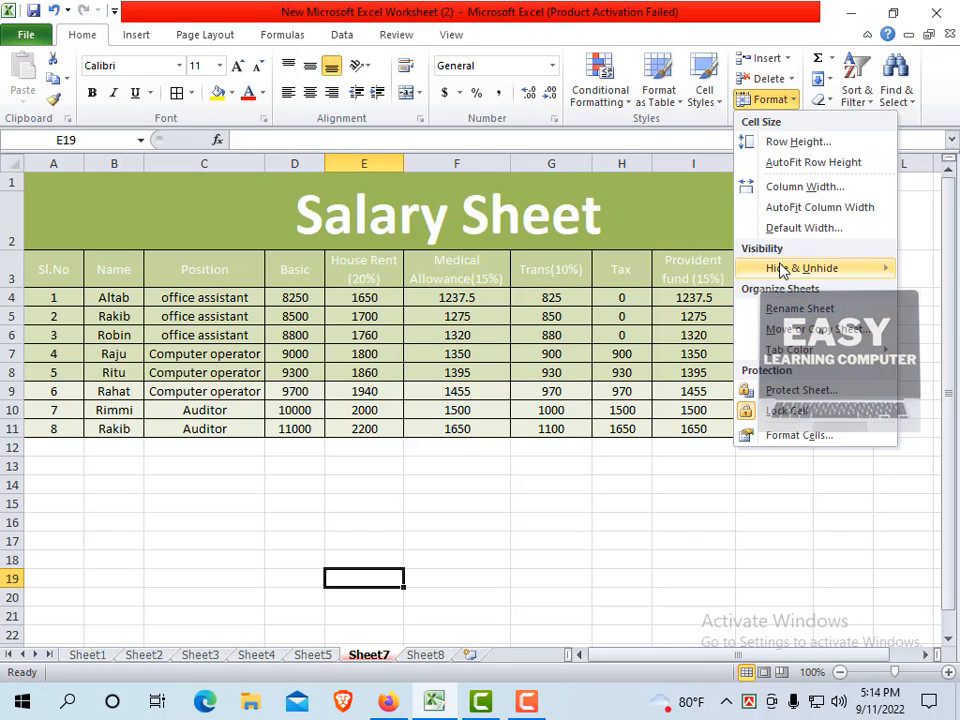
{"action": "mouse_move", "coordinate": [783, 270]}
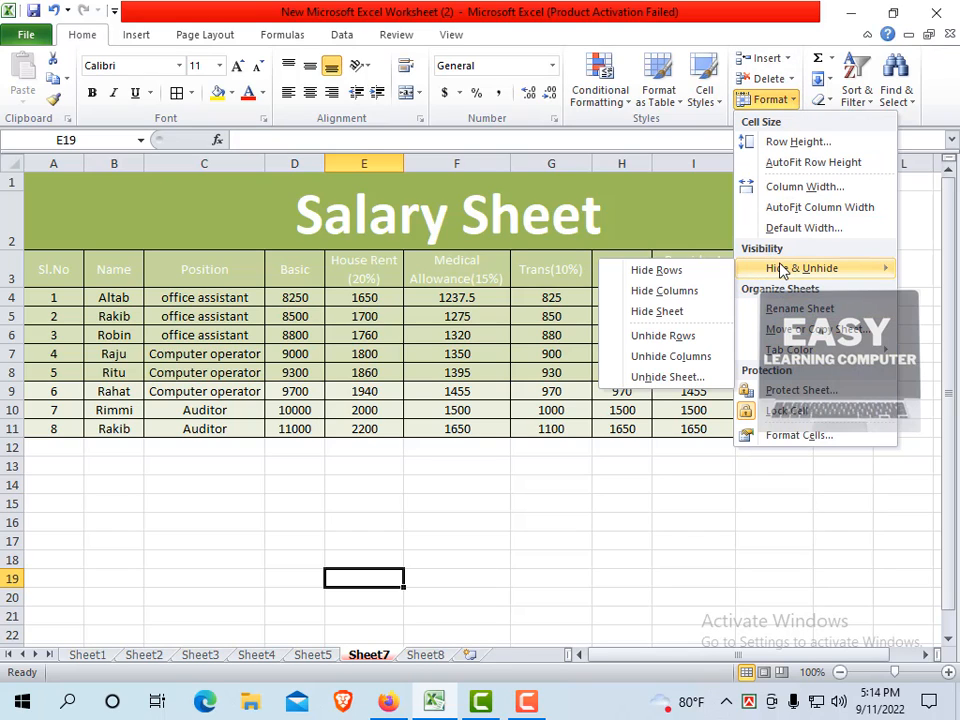
{"action": "left_click", "coordinate": [665, 377]}
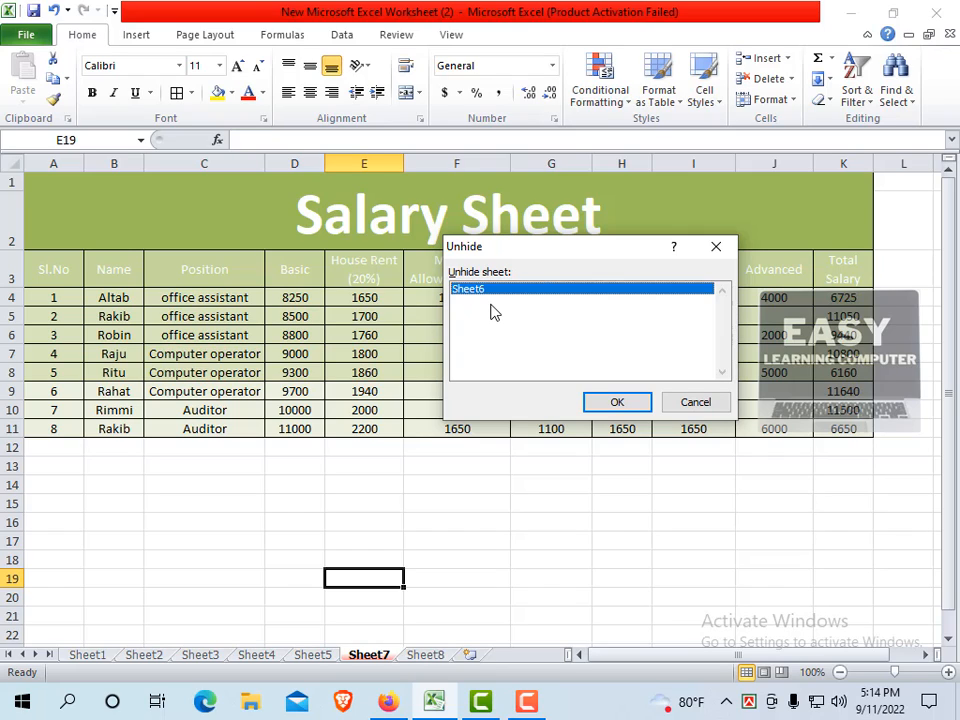
{"action": "left_click", "coordinate": [615, 405]}
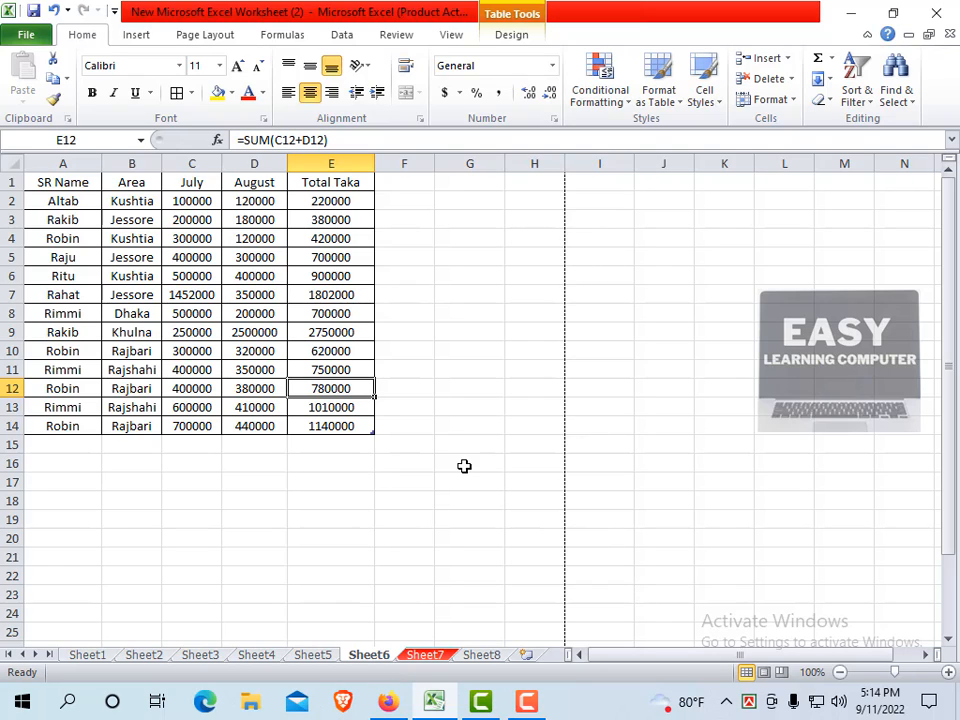
Open the Format dropdown for Sheet6, then dismiss it by clicking a cell.
{"action": "left_click", "coordinate": [795, 101]}
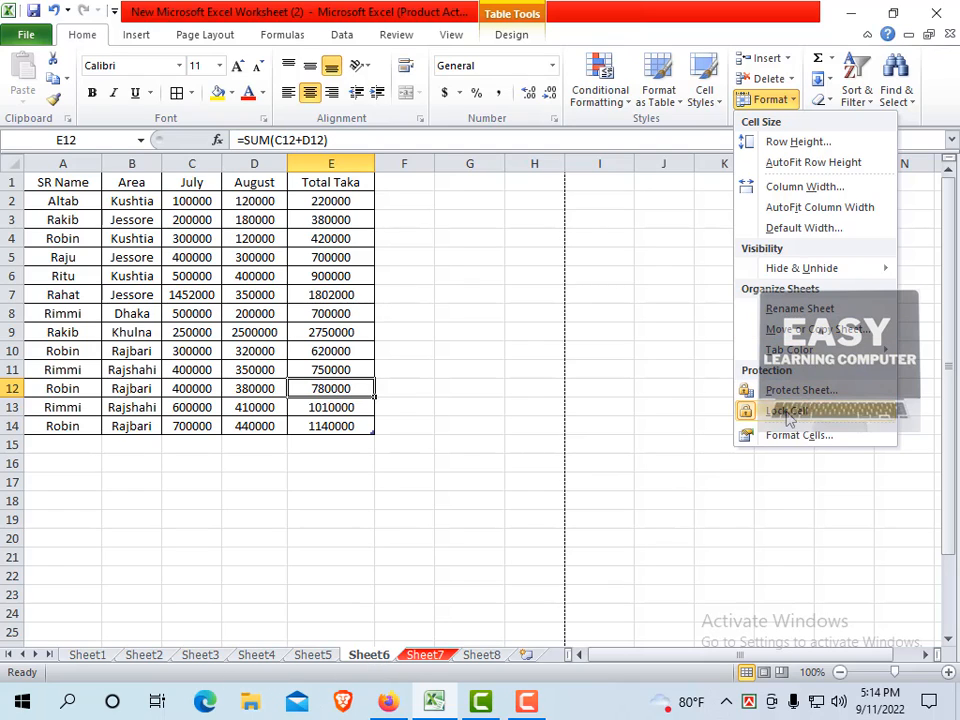
{"action": "left_click", "coordinate": [760, 312]}
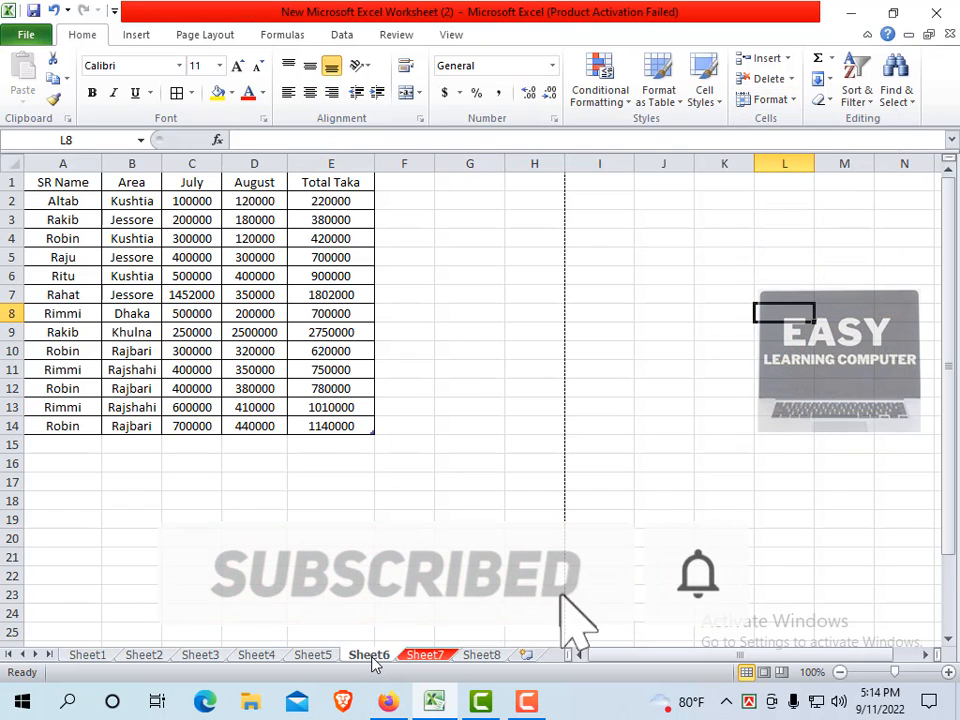
Rename the Sheet6 tab to 'Company' via Format > Rename Sheet.
{"action": "left_click", "coordinate": [790, 99]}
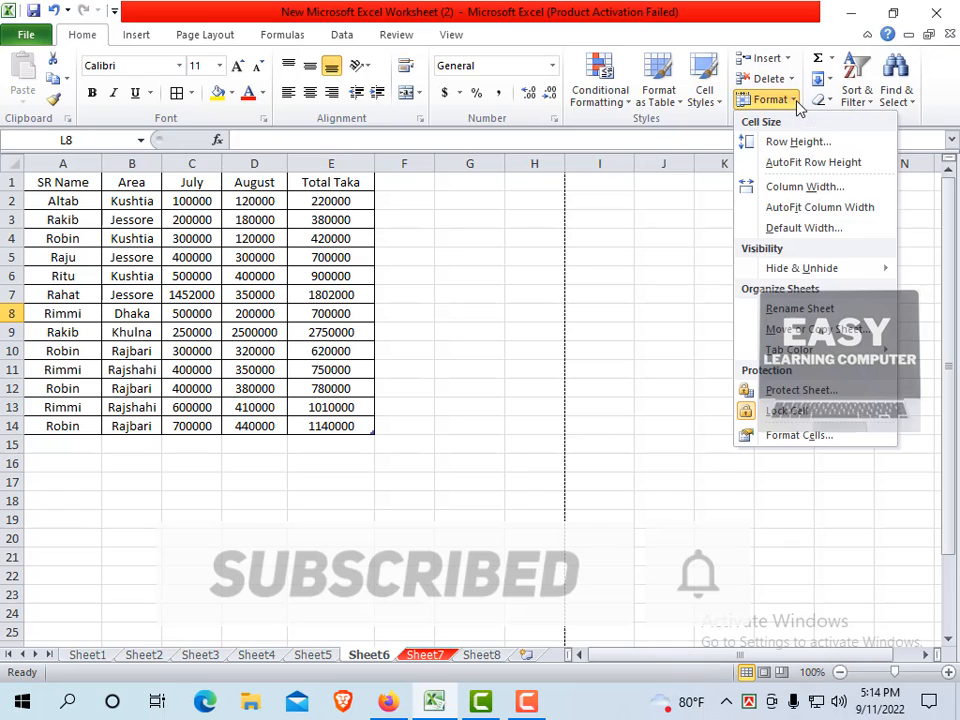
{"action": "left_click", "coordinate": [800, 308]}
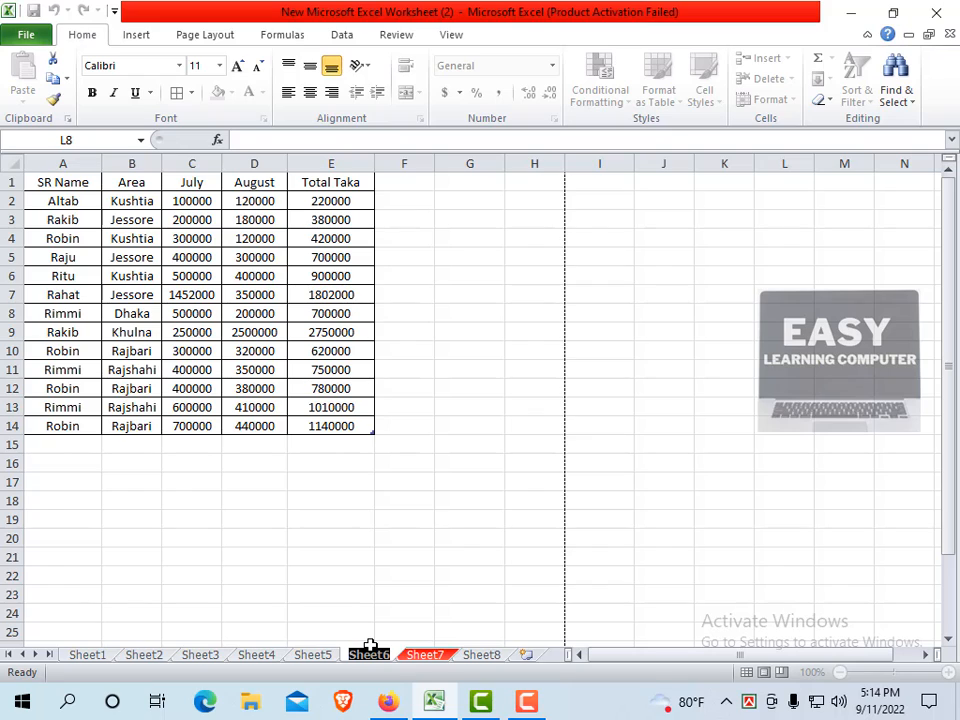
{"action": "type", "text": "Compa"}
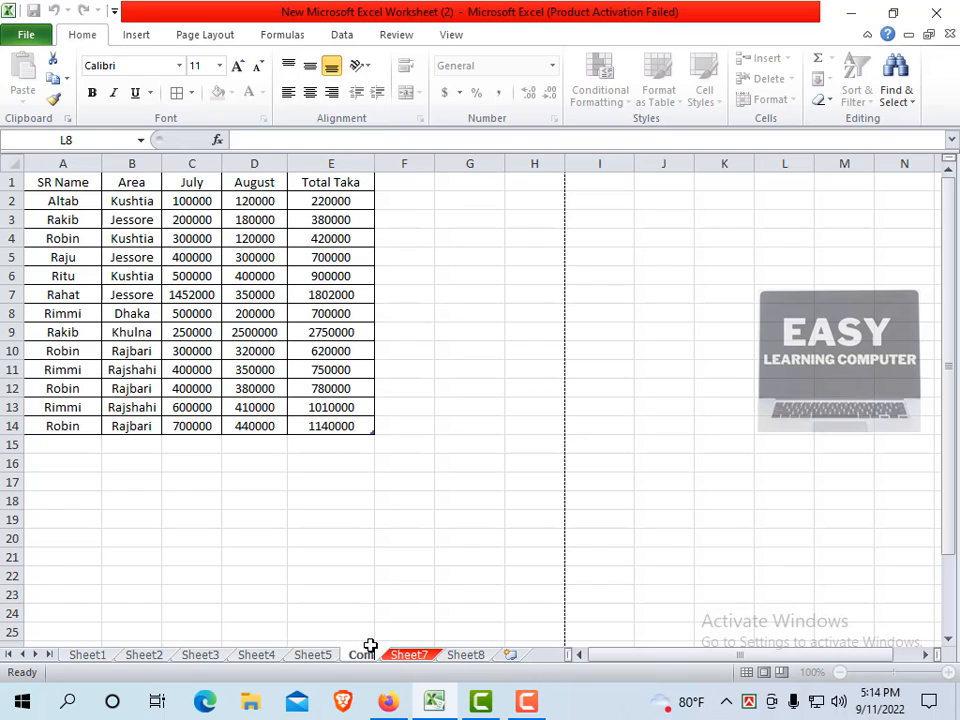
{"action": "type", "text": "ny"}
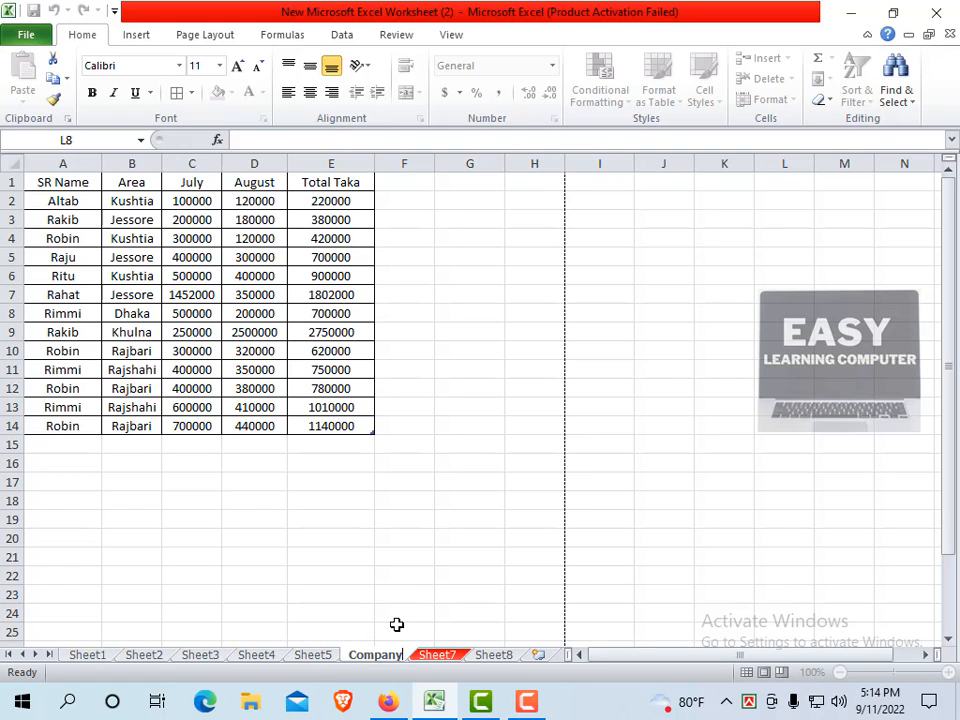
{"action": "left_click", "coordinate": [384, 612]}
Switch between the Sheet5 and Company tabs and dismiss the Company tab's context menu.
{"action": "left_click", "coordinate": [326, 652]}
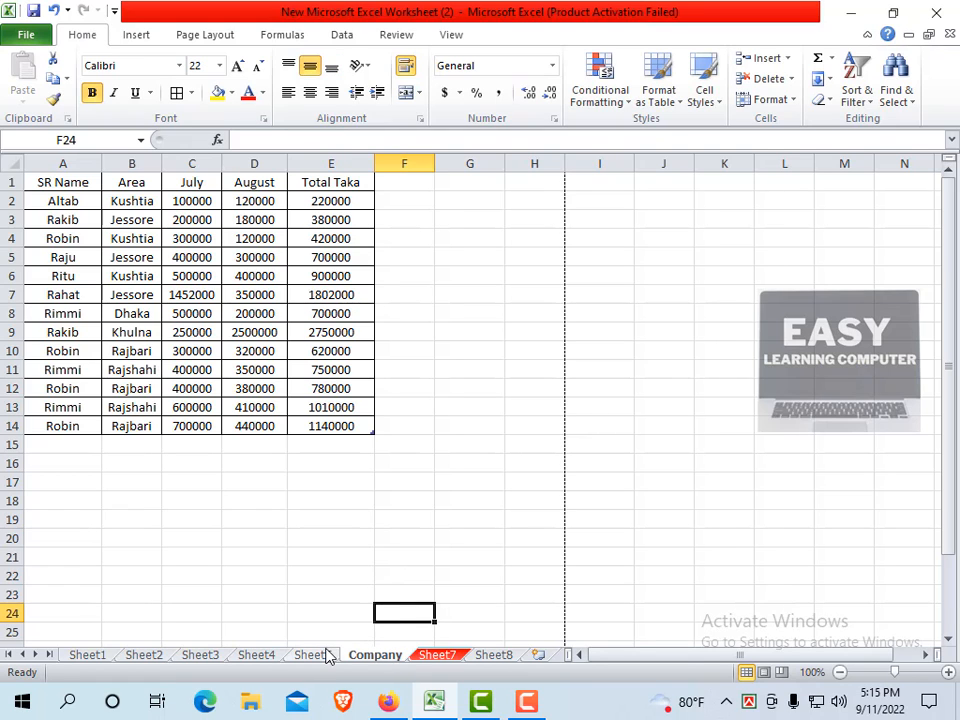
{"action": "left_click", "coordinate": [372, 656]}
{"action": "left_click", "coordinate": [308, 656]}
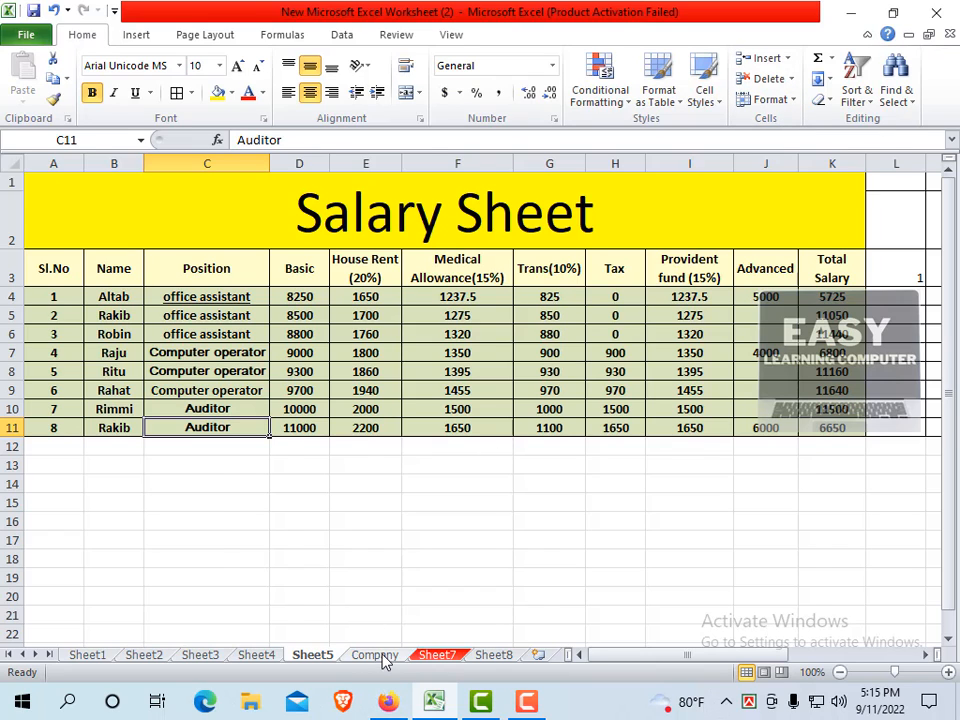
{"action": "right_click", "coordinate": [384, 659]}
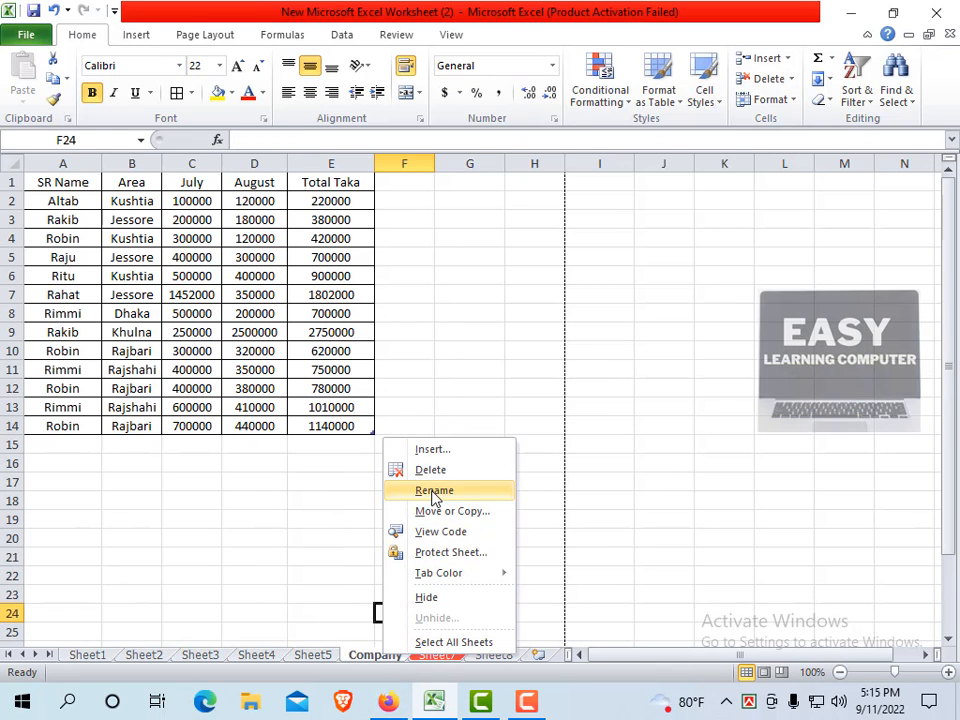
{"action": "left_click", "coordinate": [336, 609]}
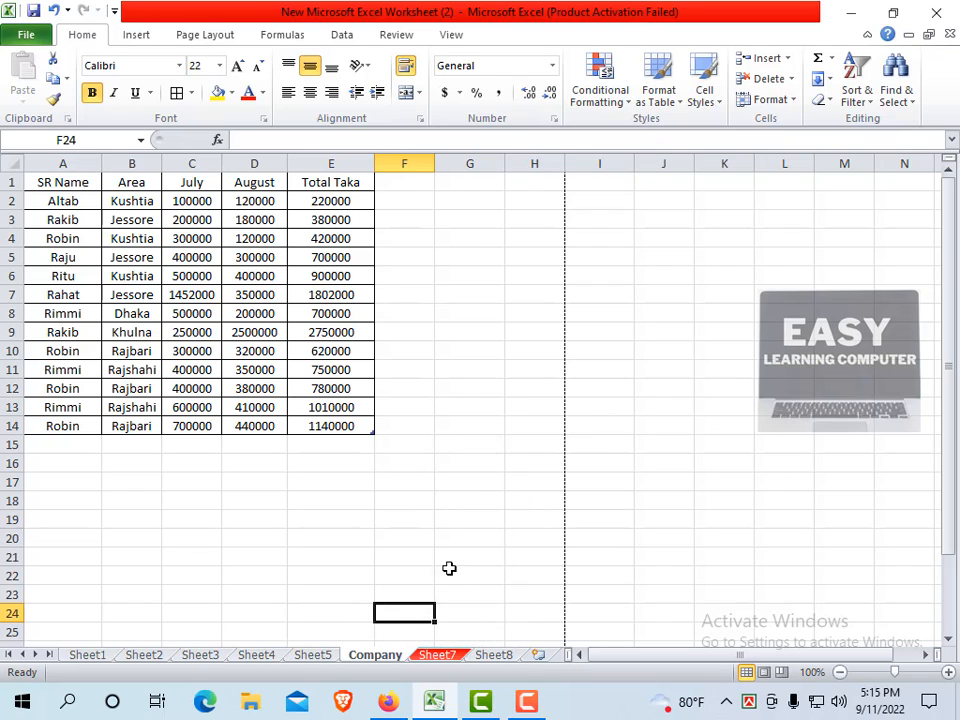
Select cells F19 and G19, flip to Sheet5 and back to Company, then open Format.
{"action": "left_click", "coordinate": [418, 520]}
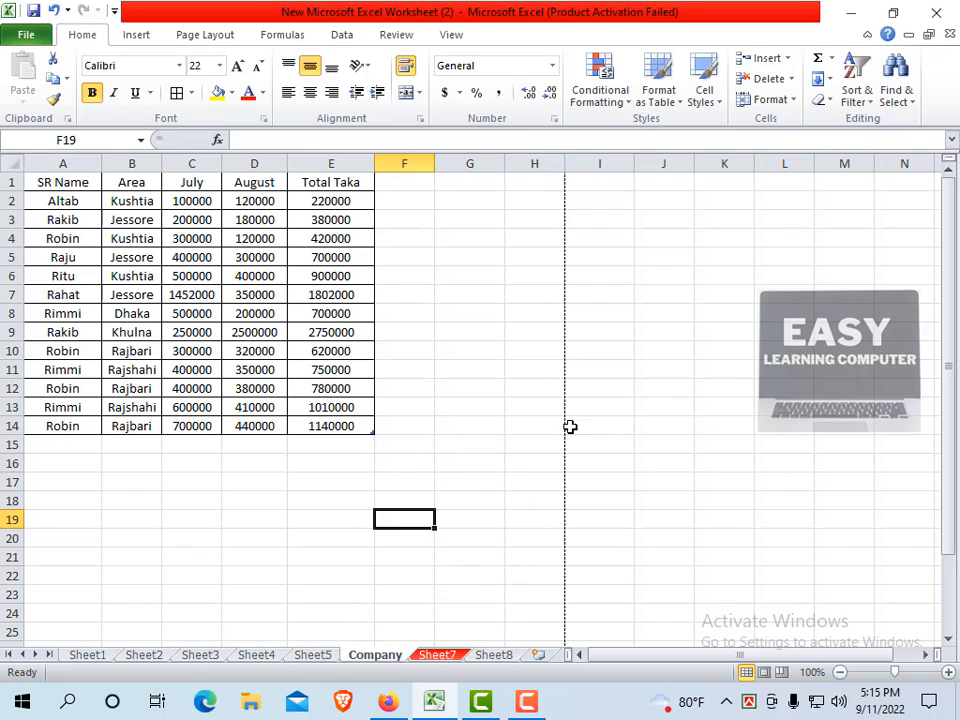
{"action": "left_click", "coordinate": [491, 521]}
{"action": "left_click", "coordinate": [312, 662]}
{"action": "left_click", "coordinate": [362, 655]}
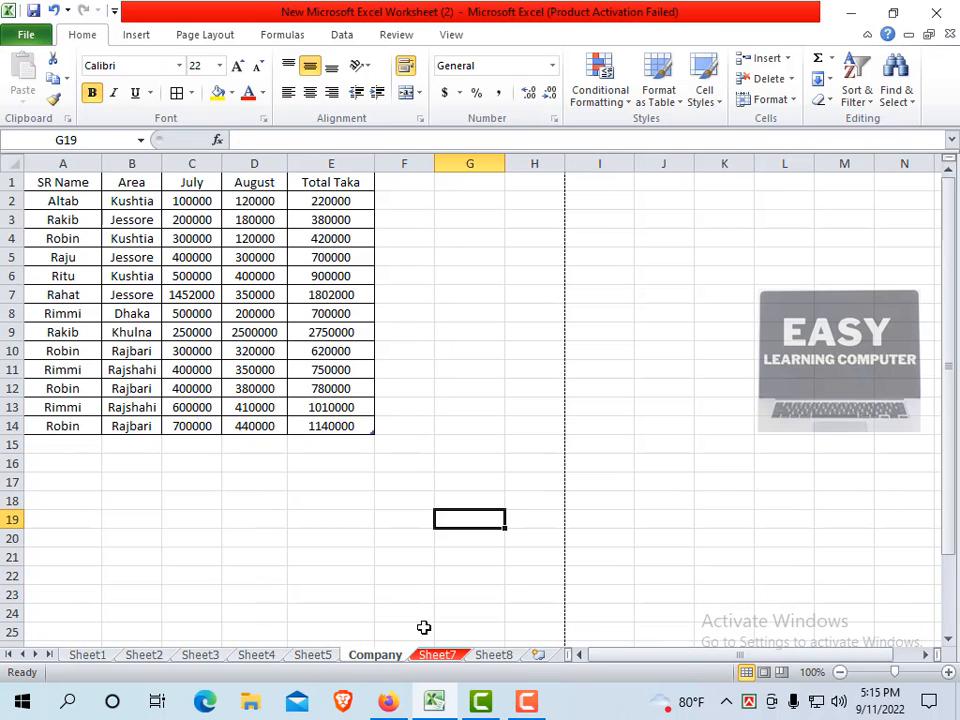
{"action": "left_click", "coordinate": [791, 102]}
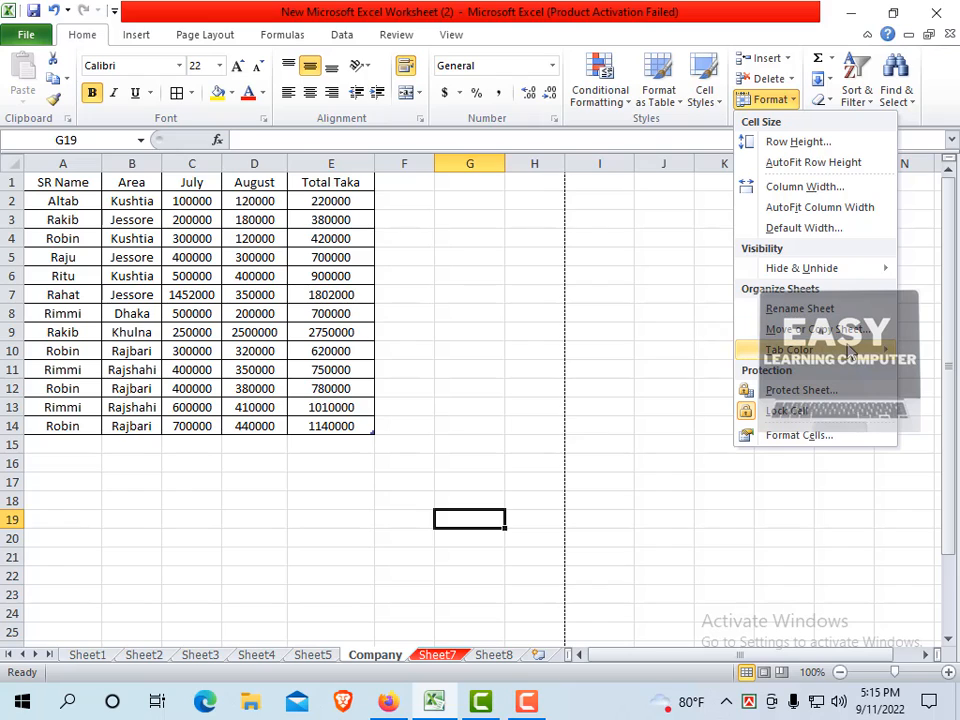
Close the Tab Color palette unchanged and browse the Sheet1 through Sheet5 tabs.
{"action": "mouse_move", "coordinate": [819, 358]}
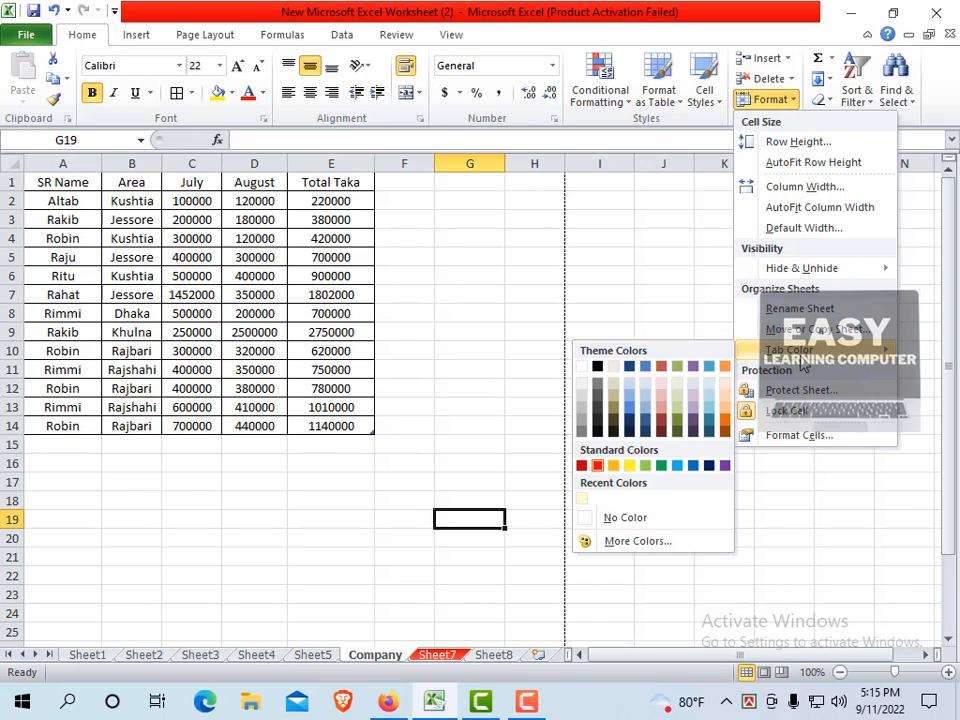
{"action": "left_click", "coordinate": [100, 655]}
{"action": "left_click", "coordinate": [140, 656]}
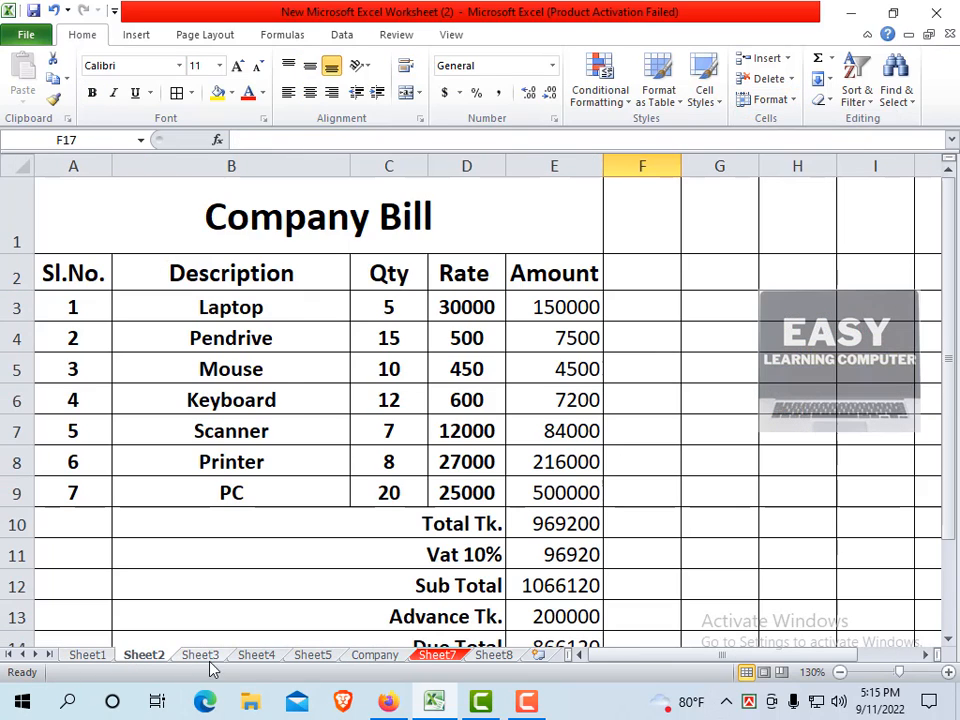
{"action": "left_click", "coordinate": [205, 658]}
{"action": "left_click", "coordinate": [258, 658]}
{"action": "left_click", "coordinate": [315, 658]}
Flip between Company, Sheet7 with its red tab, and Sheet5 before settling on Company.
{"action": "left_click", "coordinate": [380, 658]}
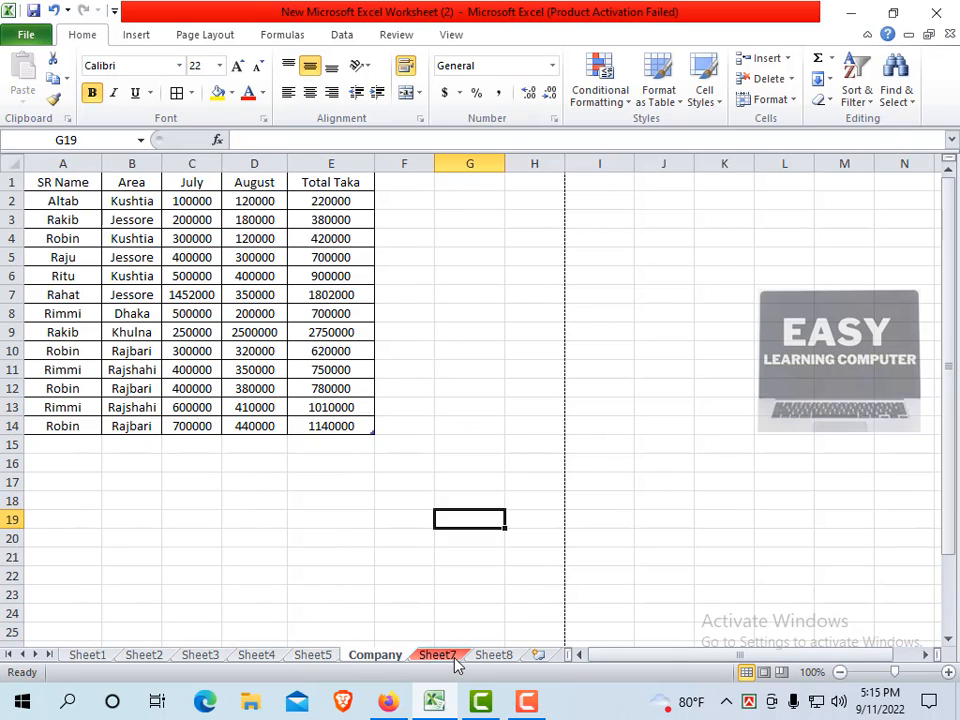
{"action": "left_click", "coordinate": [438, 656]}
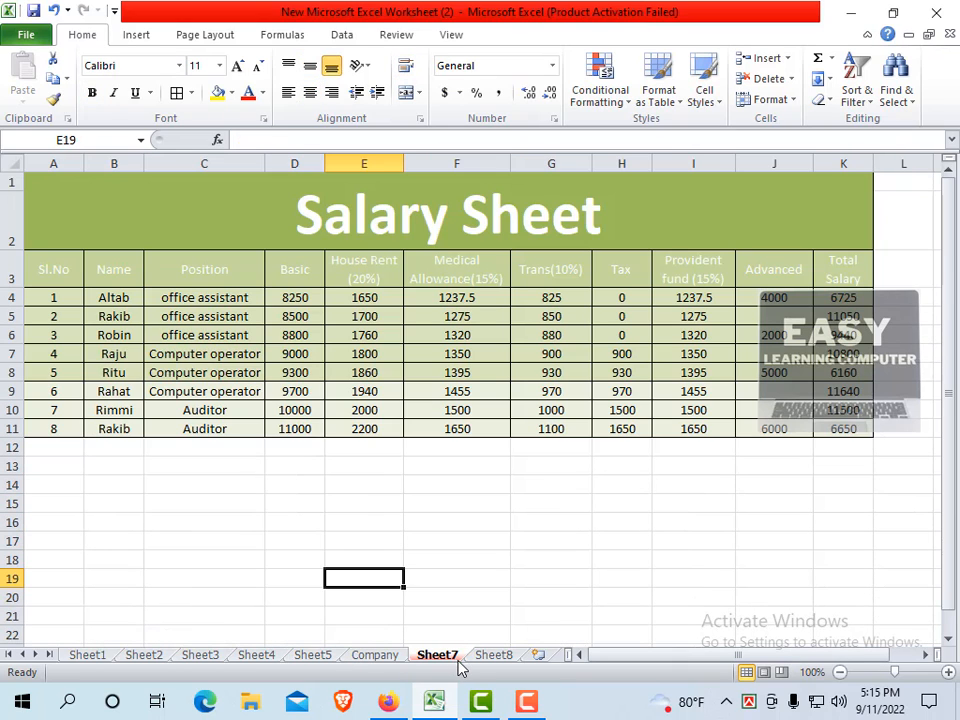
{"action": "left_click", "coordinate": [394, 658]}
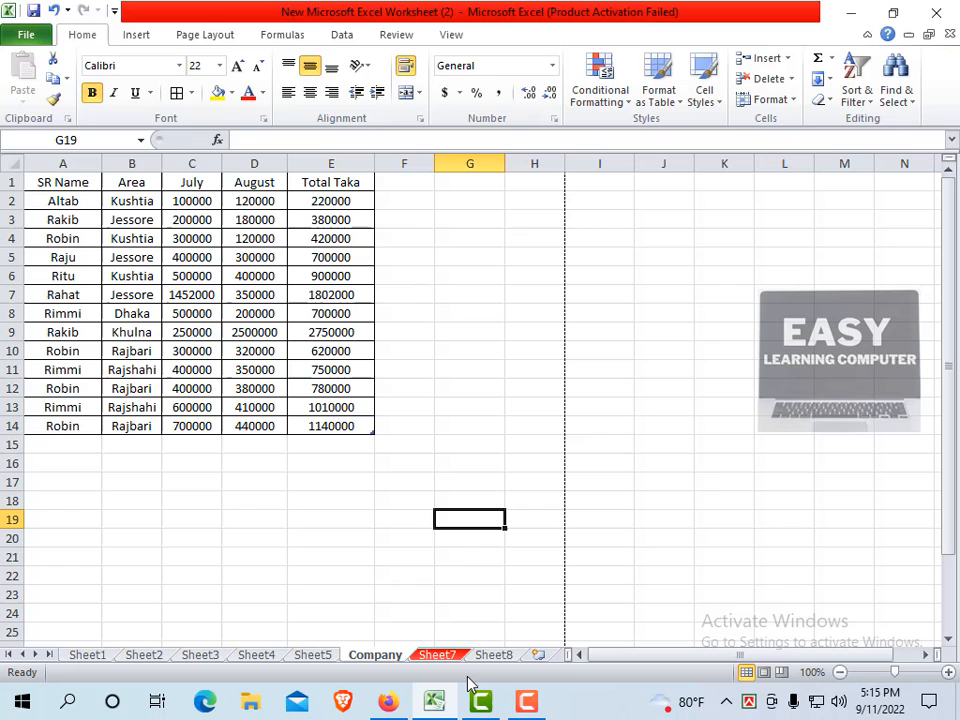
{"action": "left_click", "coordinate": [330, 657]}
{"action": "left_click", "coordinate": [380, 658]}
{"action": "left_click", "coordinate": [326, 656]}
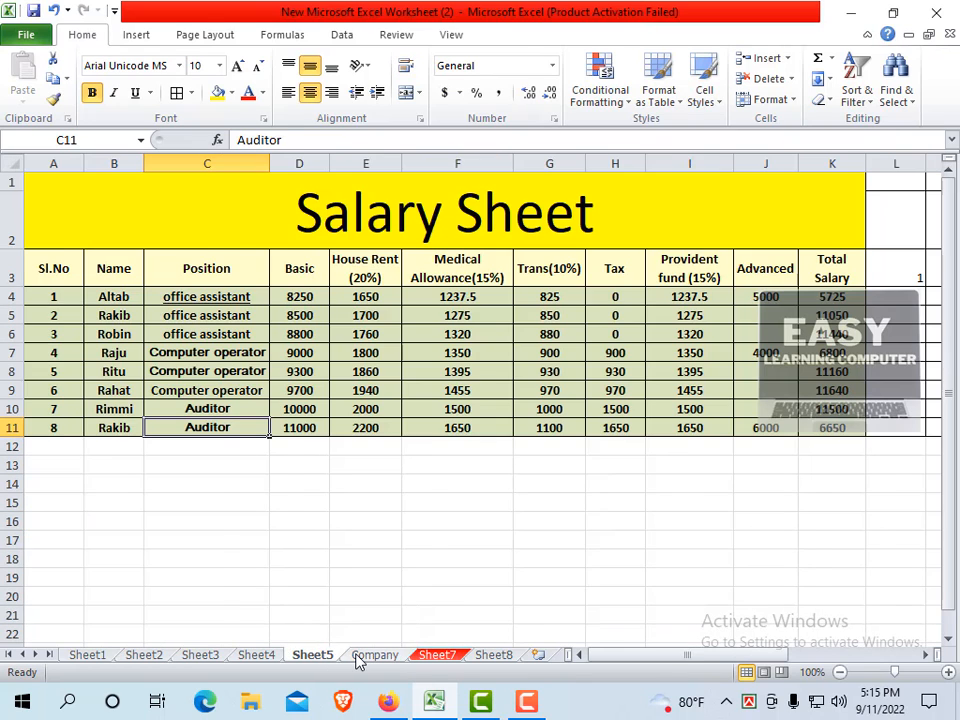
{"action": "left_click", "coordinate": [360, 656]}
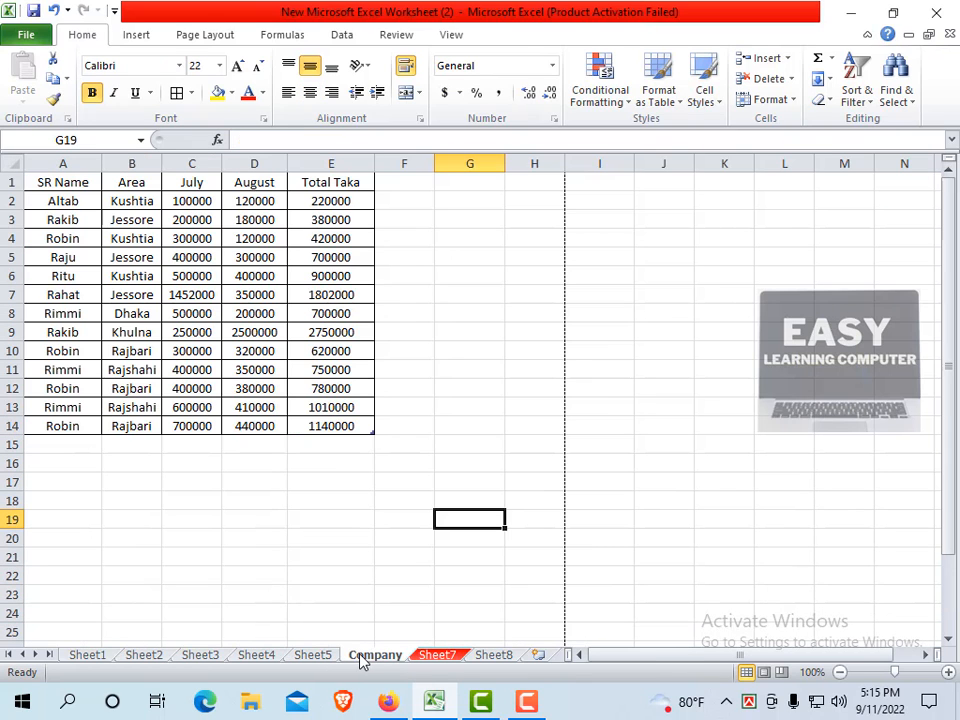
Colour the Company sheet tab yellow and view it from Sheet5.
{"action": "left_click", "coordinate": [790, 100]}
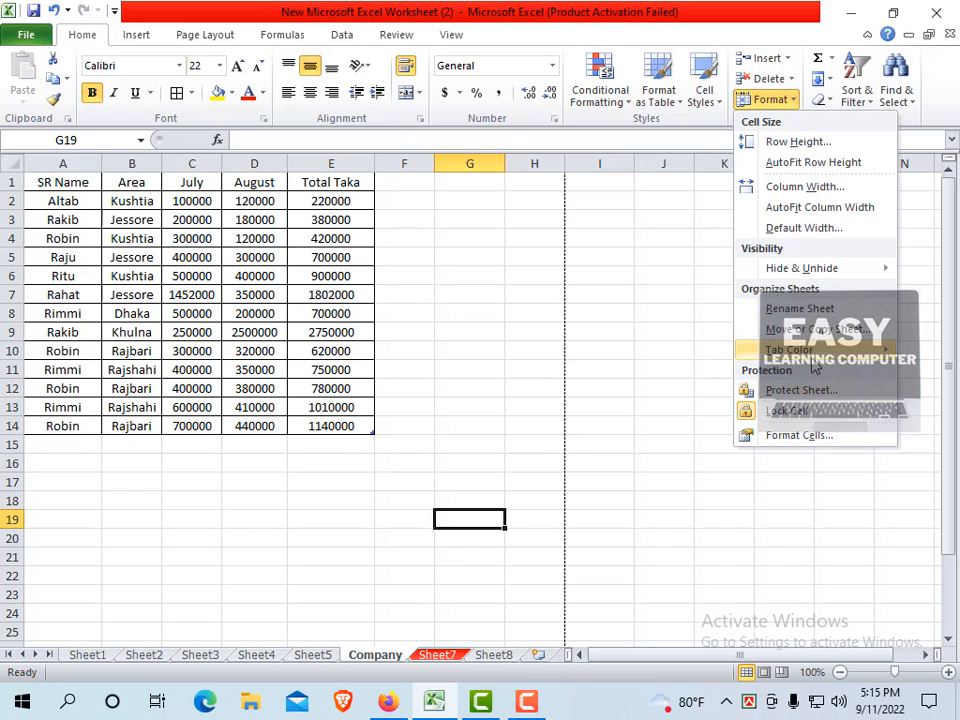
{"action": "mouse_move", "coordinate": [810, 364]}
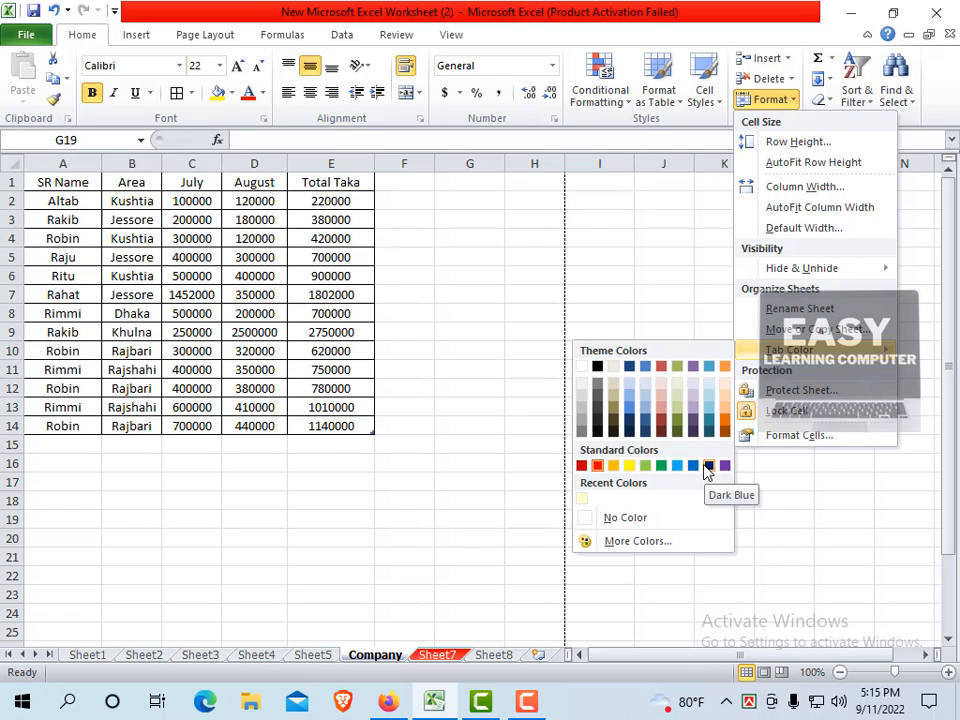
{"action": "left_click", "coordinate": [630, 467]}
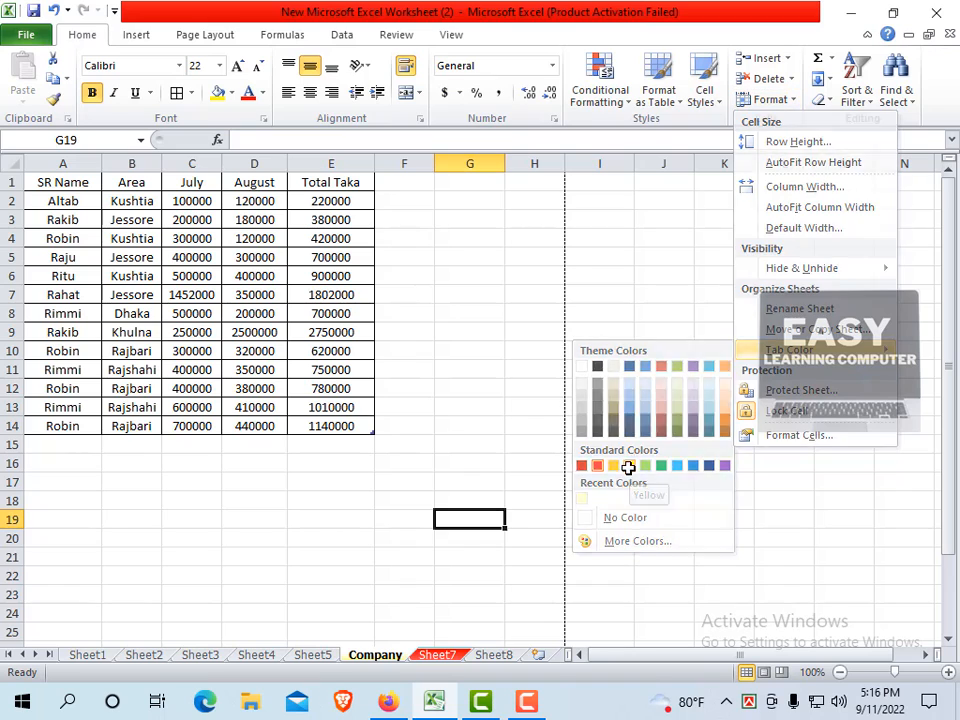
{"action": "left_click", "coordinate": [323, 643]}
{"action": "left_click", "coordinate": [316, 655]}
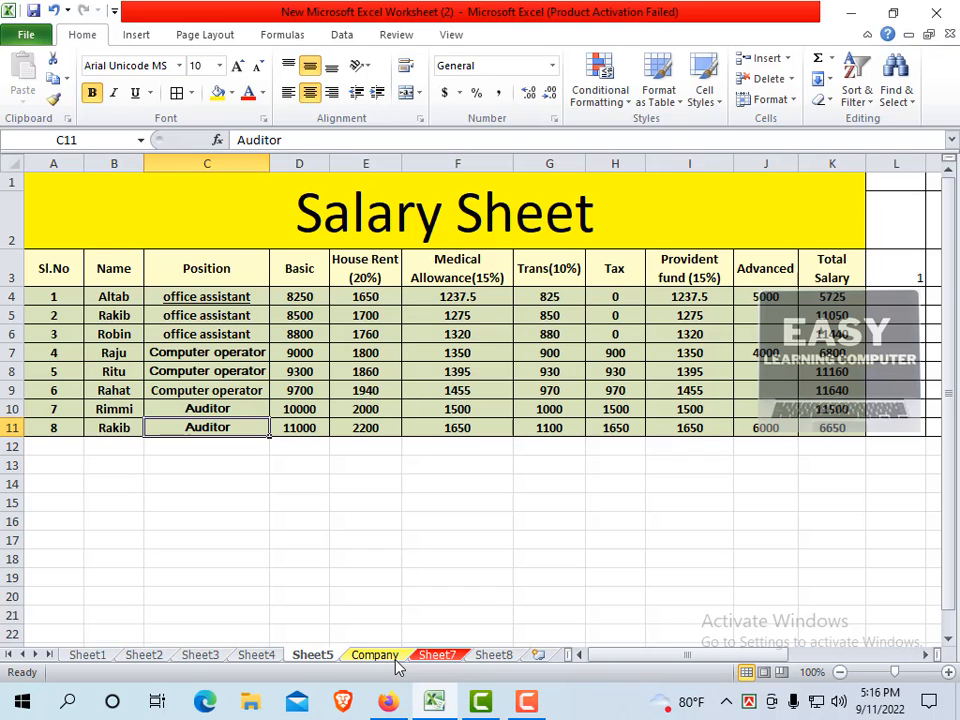
Open the Format options, close them unchanged, and return to the Company sheet.
{"action": "left_click", "coordinate": [793, 100]}
{"action": "mouse_move", "coordinate": [760, 350]}
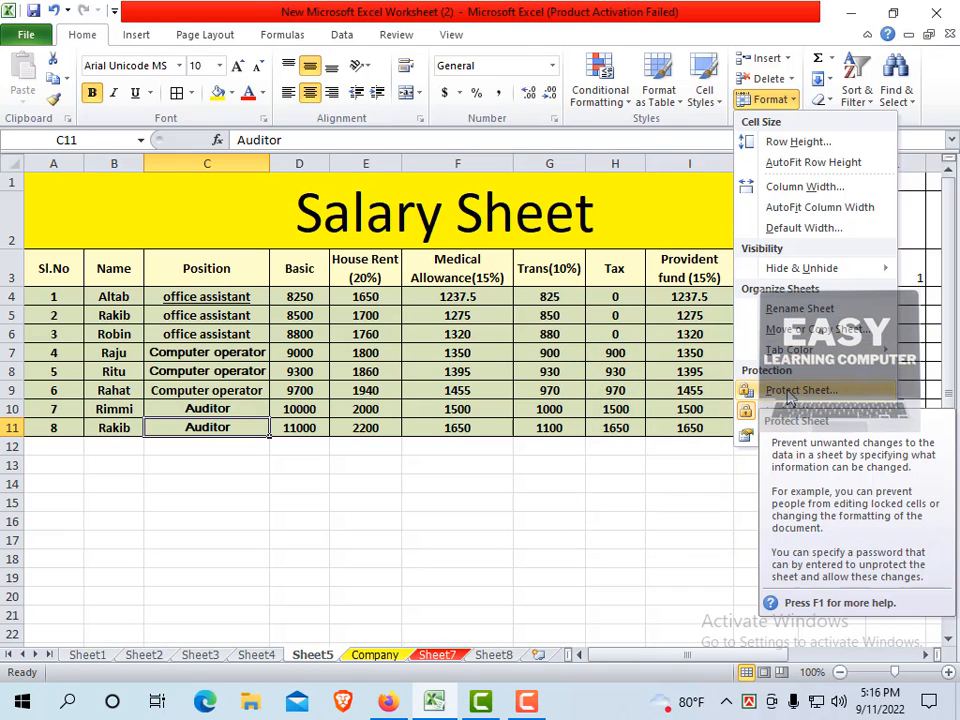
{"action": "left_click", "coordinate": [372, 660]}
{"action": "left_click", "coordinate": [380, 657]}
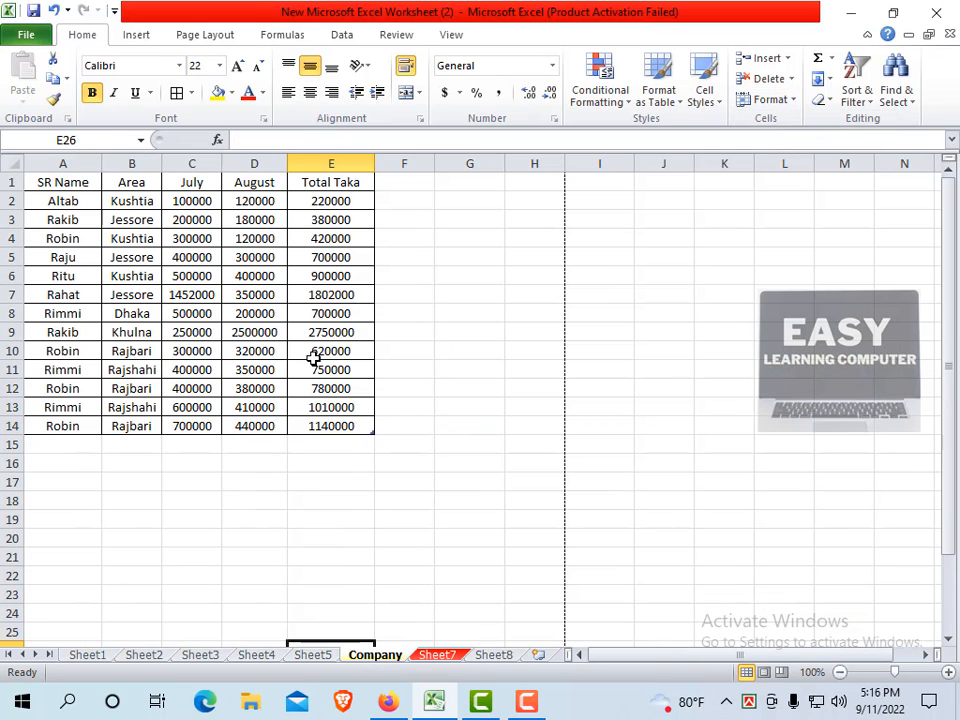
{"action": "scroll", "coordinate": [330, 370], "scroll_direction": "down", "scroll_amount": 1}
Select cells F12, F15:F16 and G11 on the Company sheet.
{"action": "scroll", "coordinate": [347, 384], "scroll_direction": "up", "scroll_amount": 1}
{"action": "left_click", "coordinate": [433, 388]}
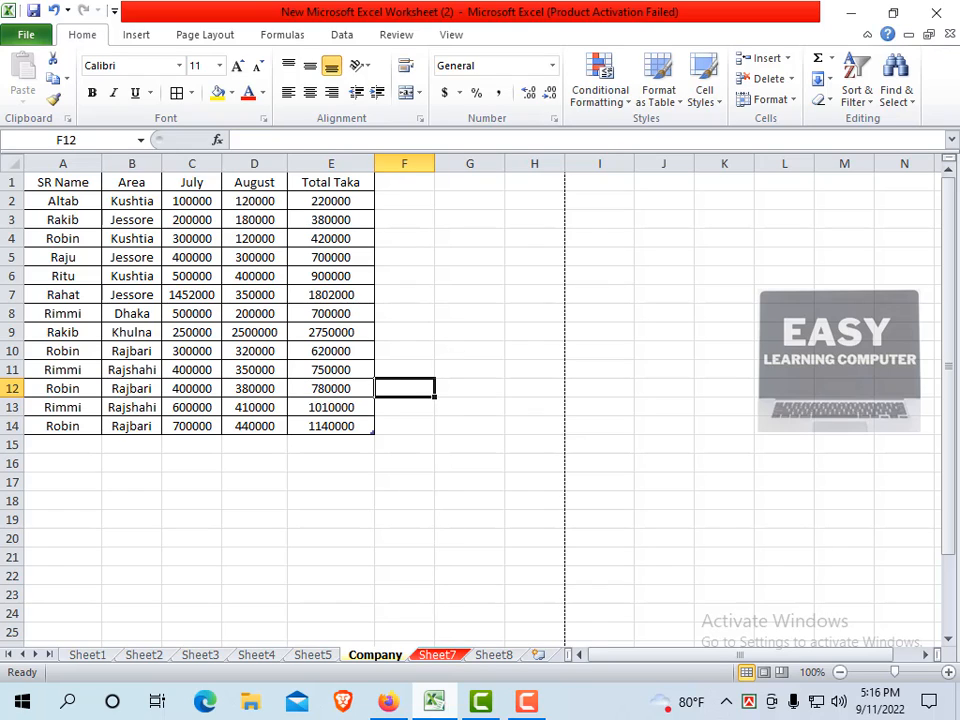
{"action": "left_click_drag", "start_coordinate": [427, 448], "coordinate": [450, 469]}
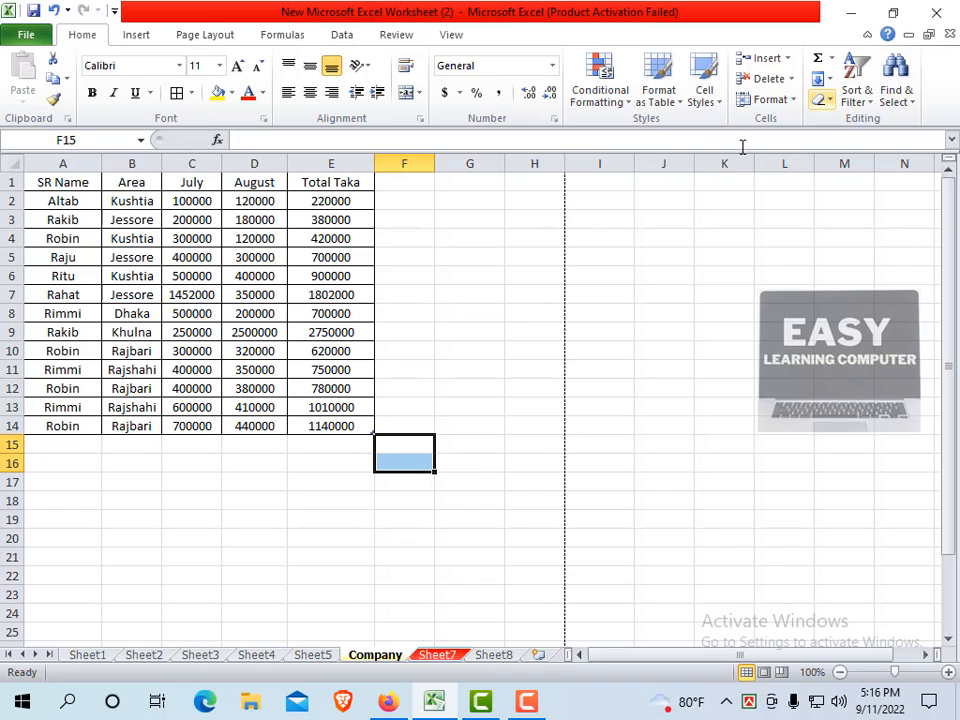
{"action": "left_click", "coordinate": [490, 368]}
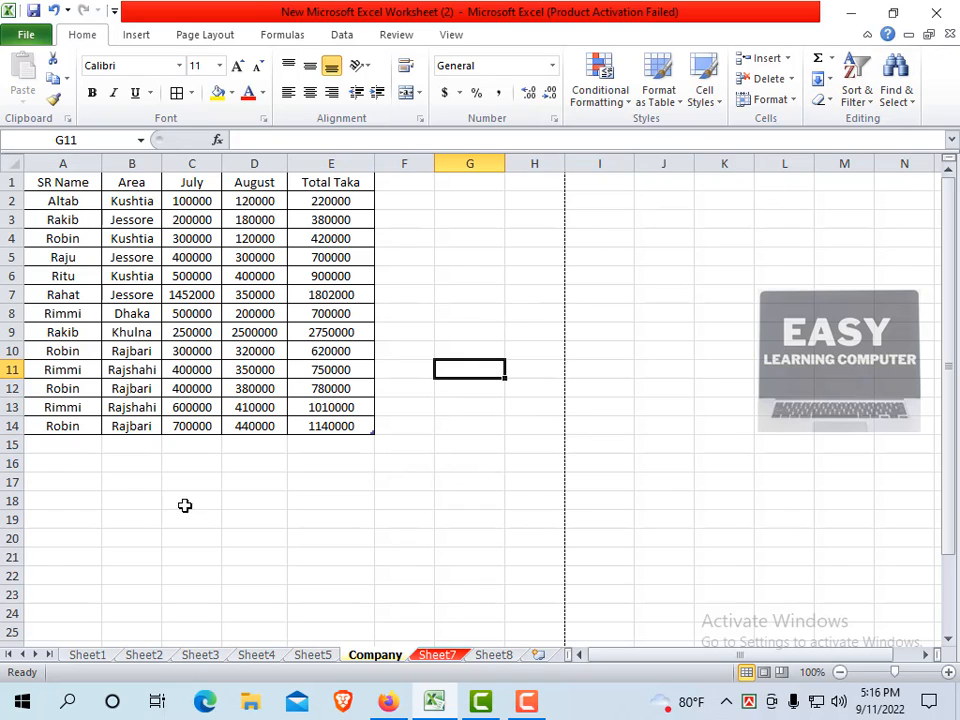
Protect the Company sheet with a password, re-entering it to confirm.
{"action": "left_click", "coordinate": [790, 100]}
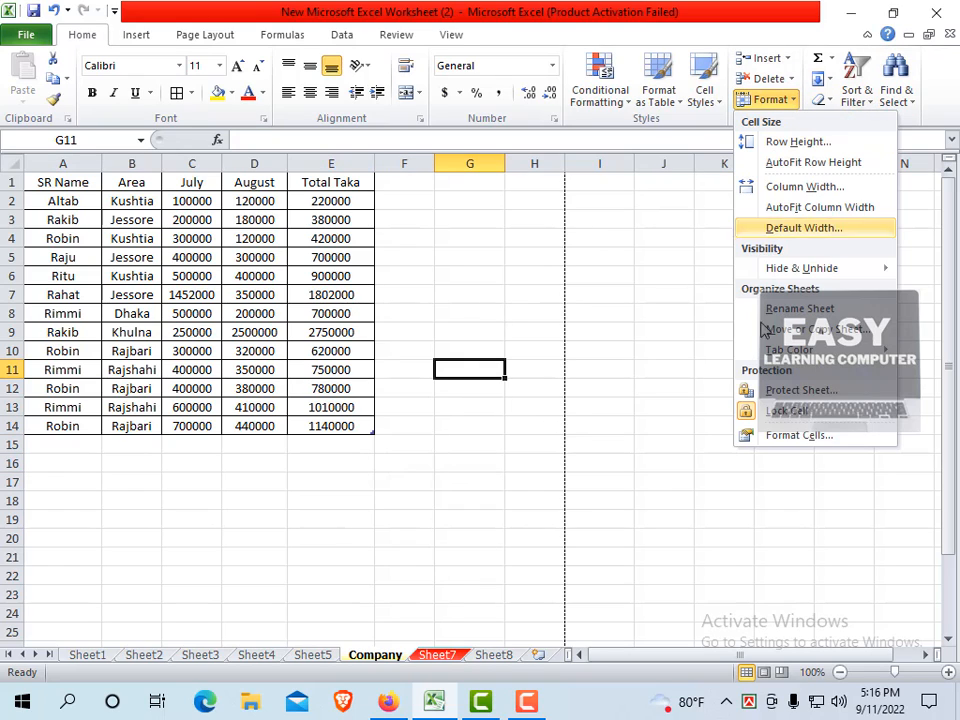
{"action": "left_click", "coordinate": [762, 391]}
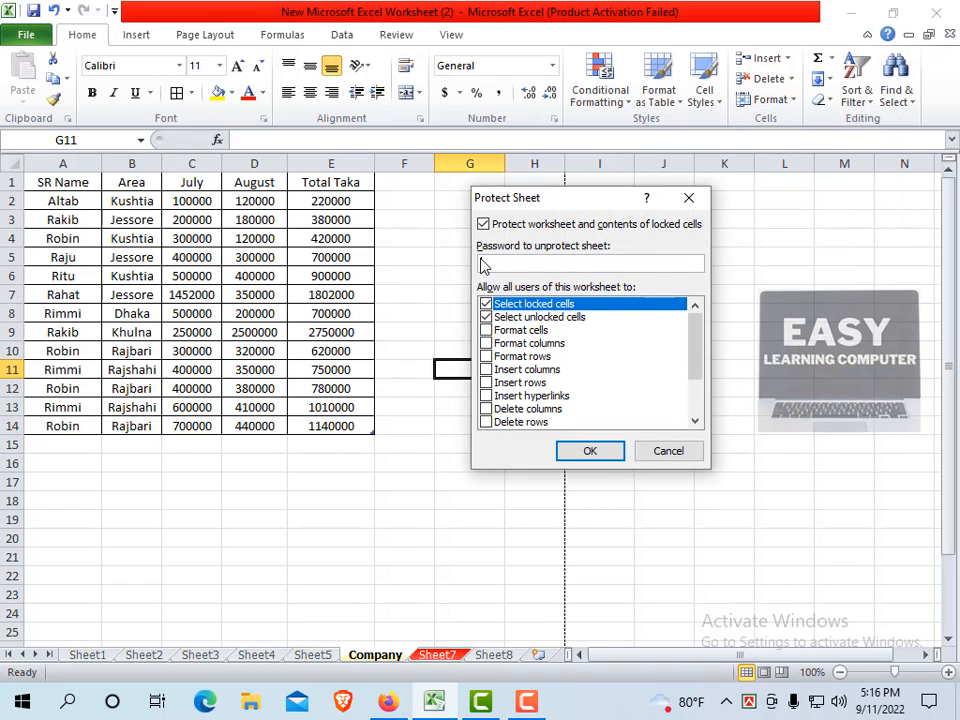
{"action": "type", "text": "12"}
{"action": "left_click", "coordinate": [612, 458]}
{"action": "type", "text": "123"}
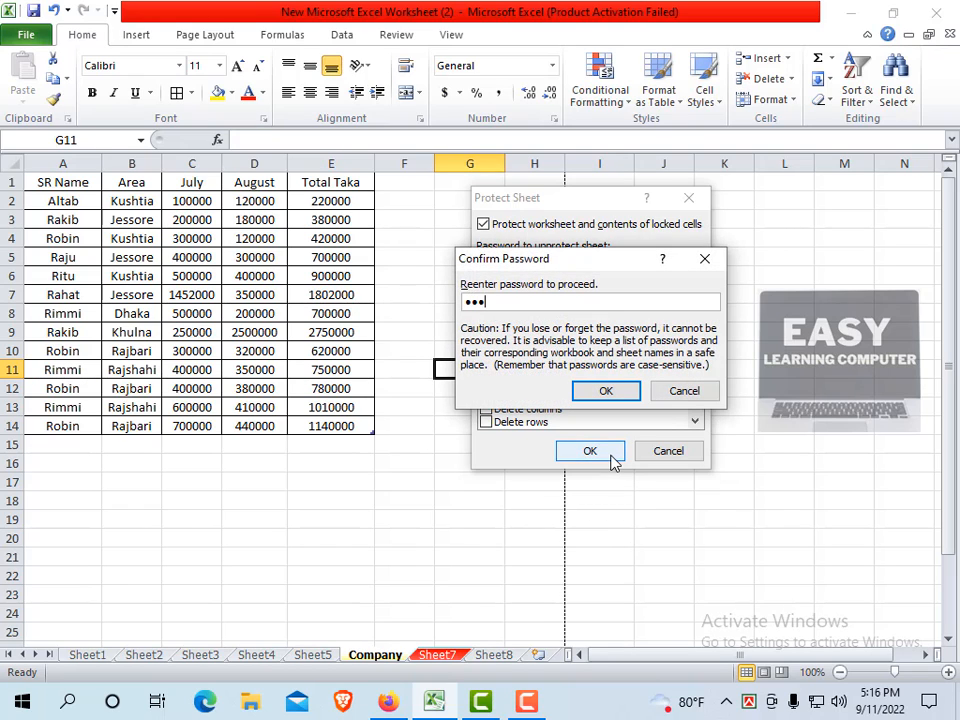
{"action": "type", "text": "45"}
{"action": "left_click", "coordinate": [624, 394]}
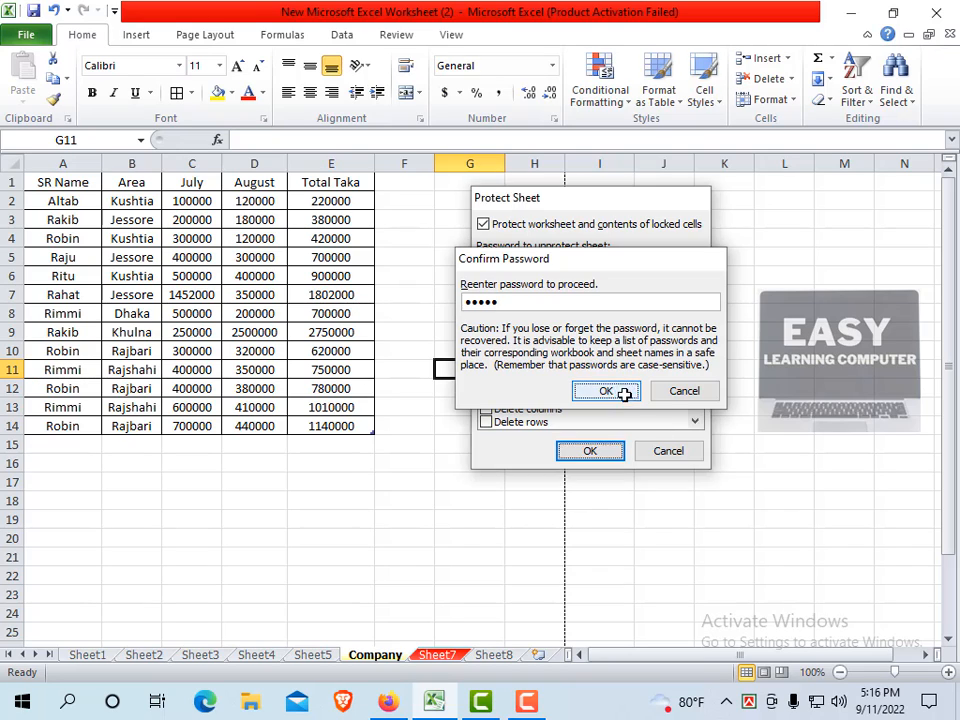
{"action": "left_click", "coordinate": [470, 447]}
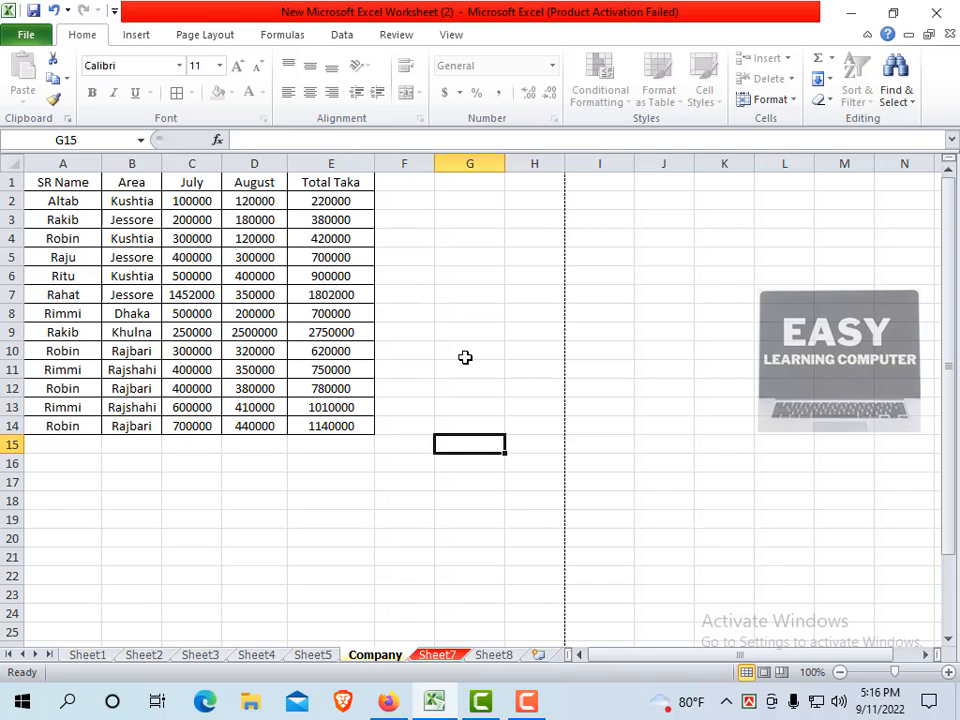
{"action": "left_click", "coordinate": [470, 312]}
{"action": "key", "text": "a"}
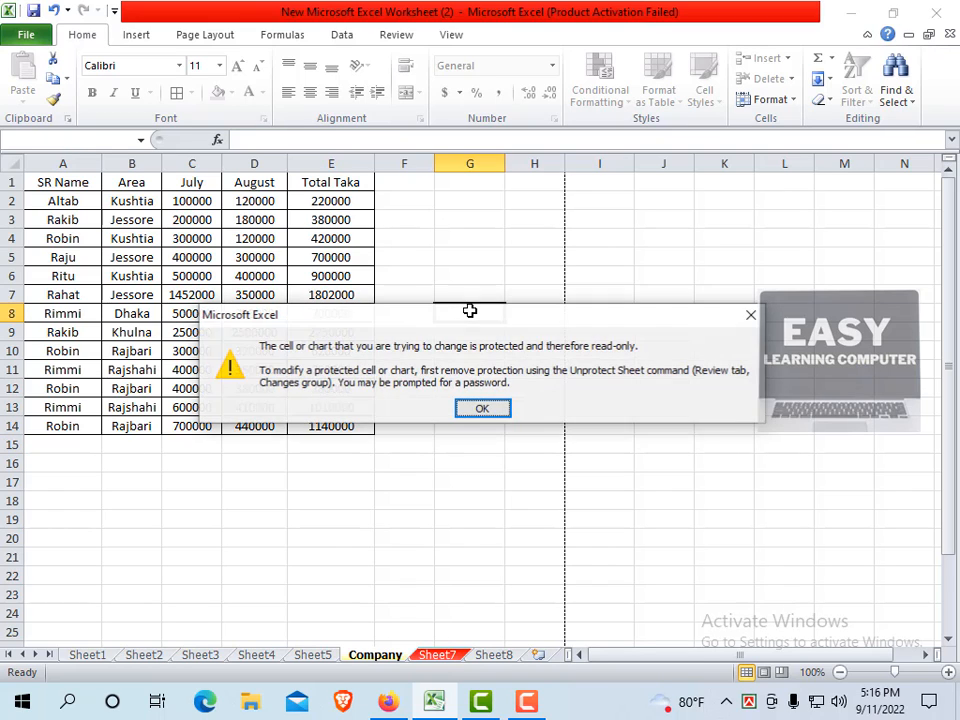
{"action": "key", "text": "Return"}
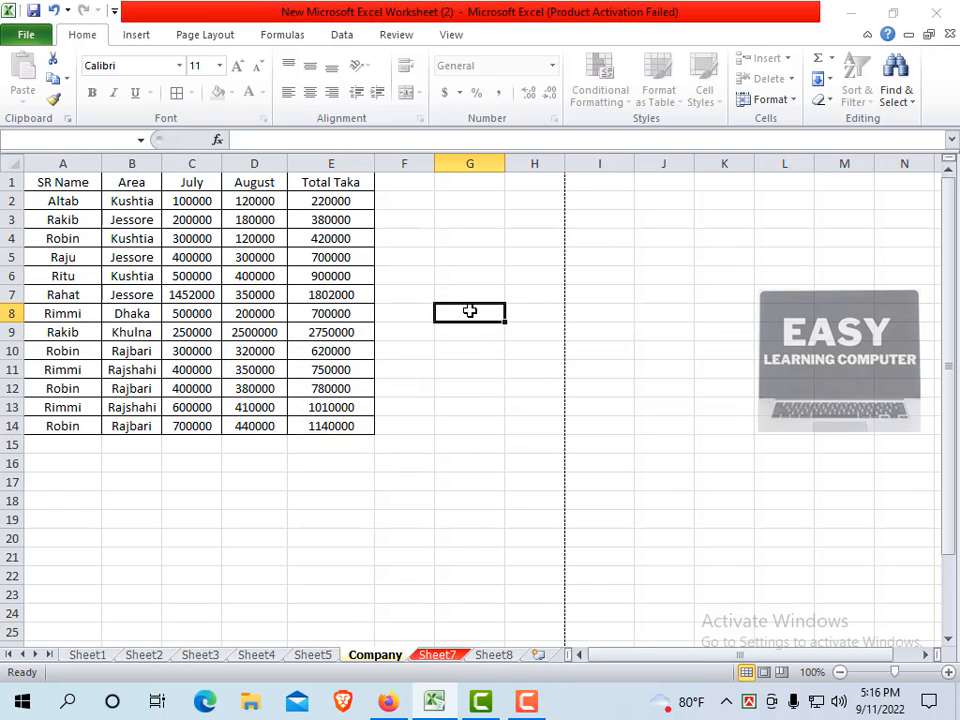
{"action": "key", "text": "a"}
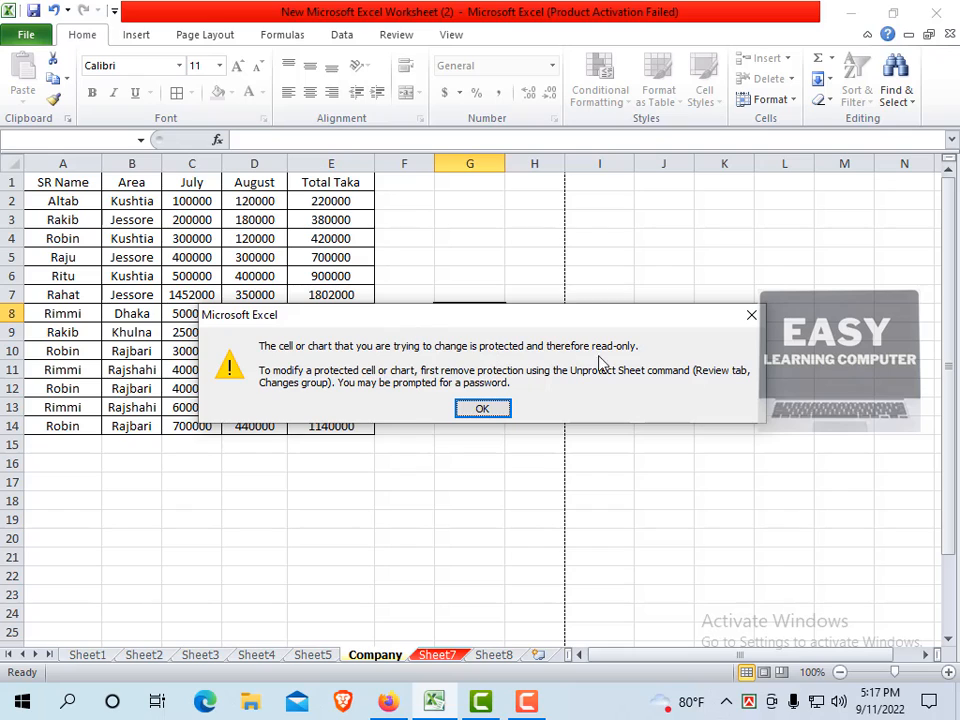
{"action": "left_click", "coordinate": [750, 315]}
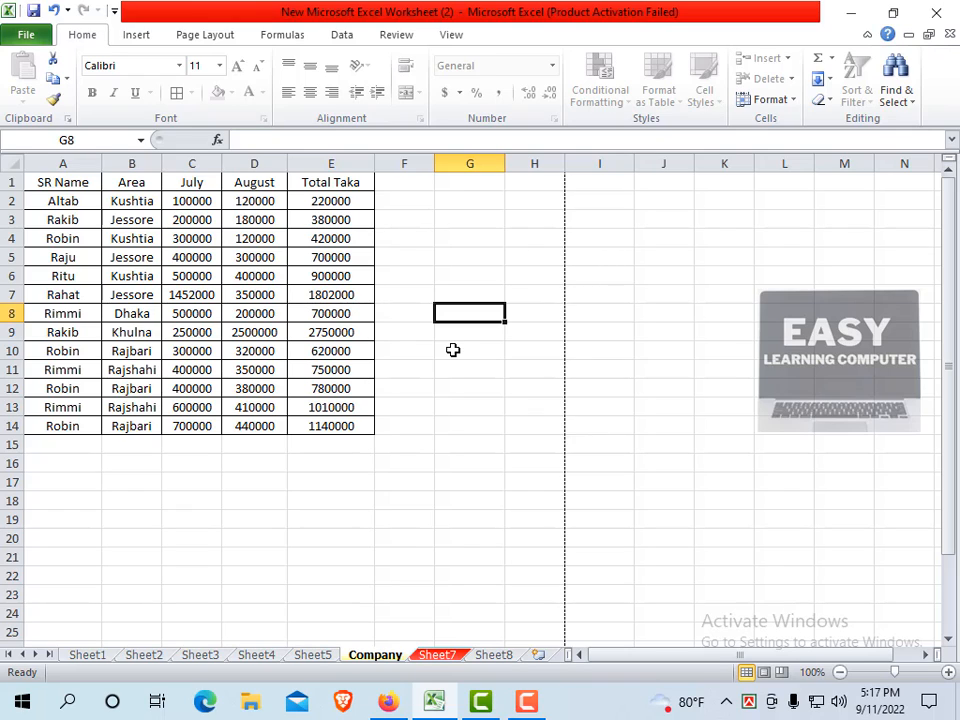
Select cells E12 and G8, then unprotect the Company sheet by entering its password.
{"action": "left_click", "coordinate": [331, 388]}
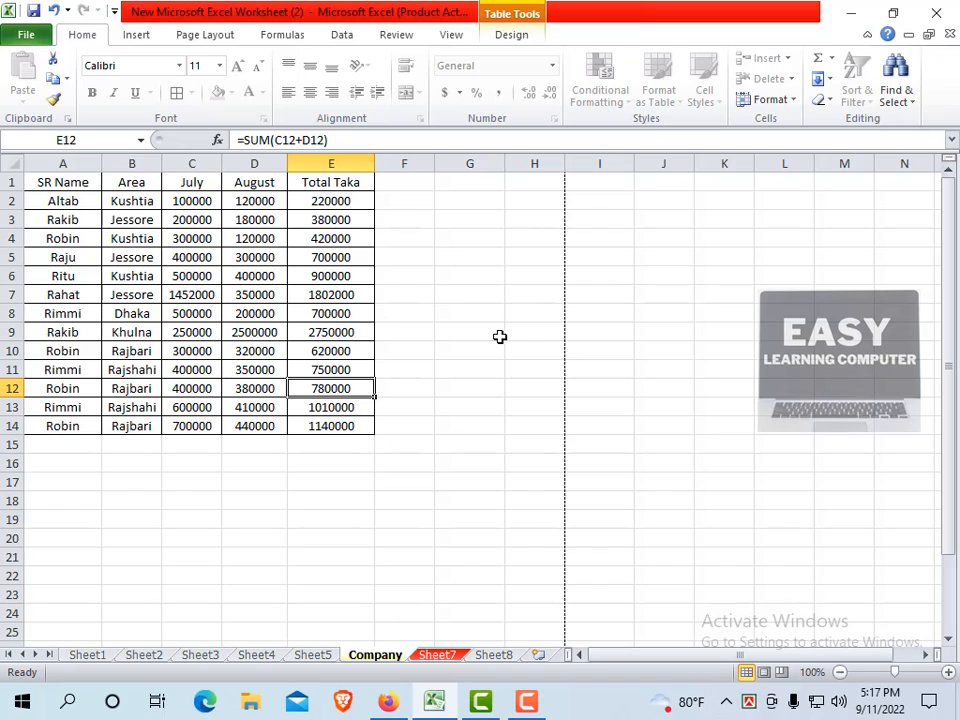
{"action": "left_click", "coordinate": [440, 314]}
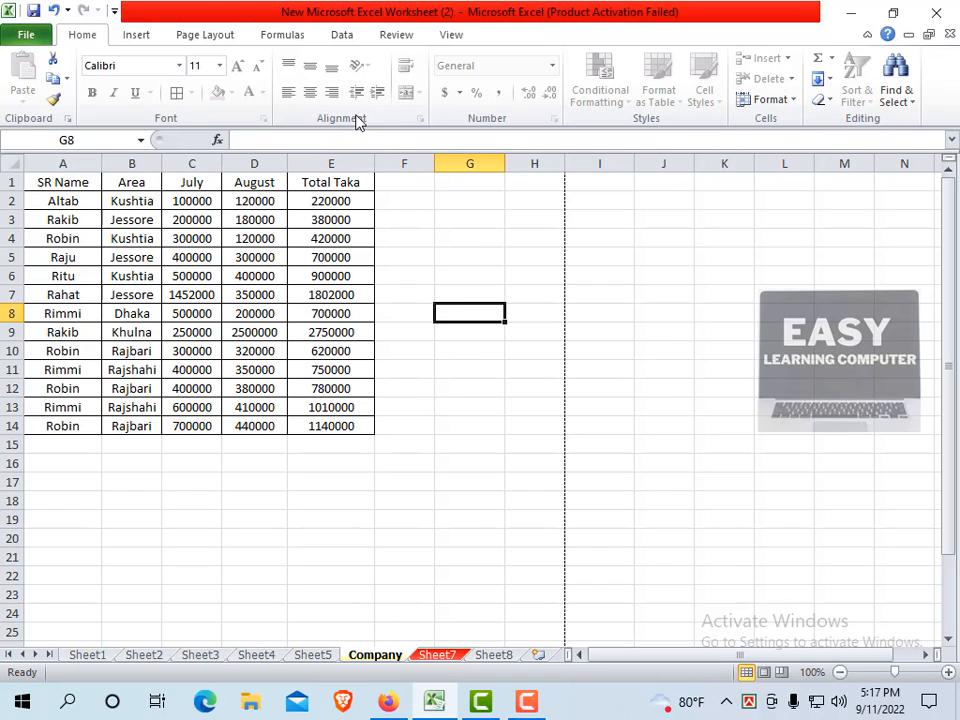
{"action": "left_click", "coordinate": [791, 101]}
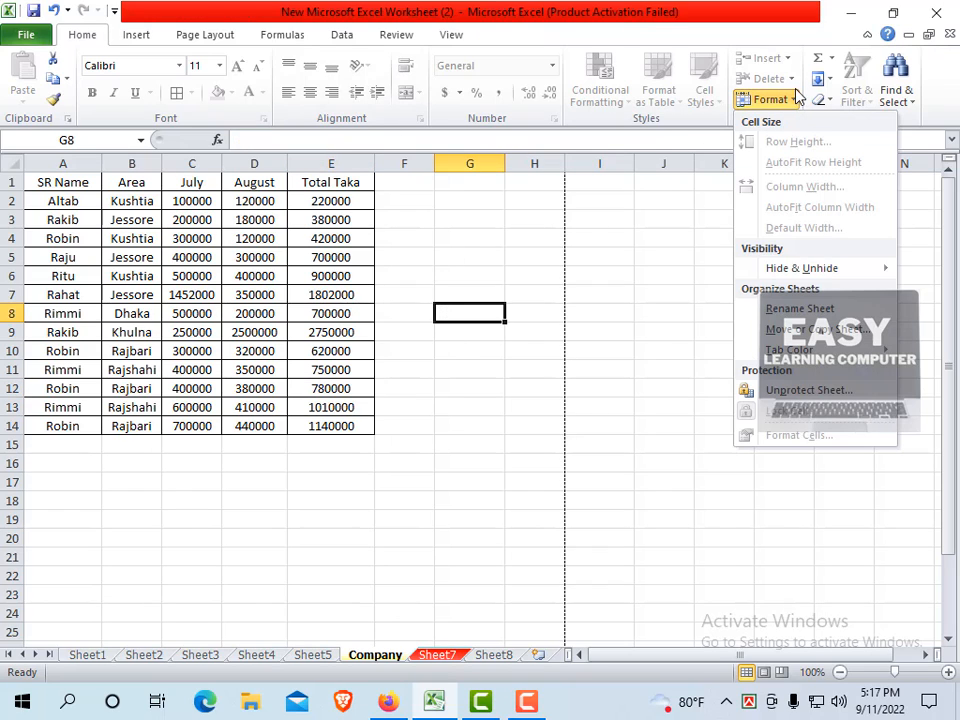
{"action": "left_click", "coordinate": [800, 392]}
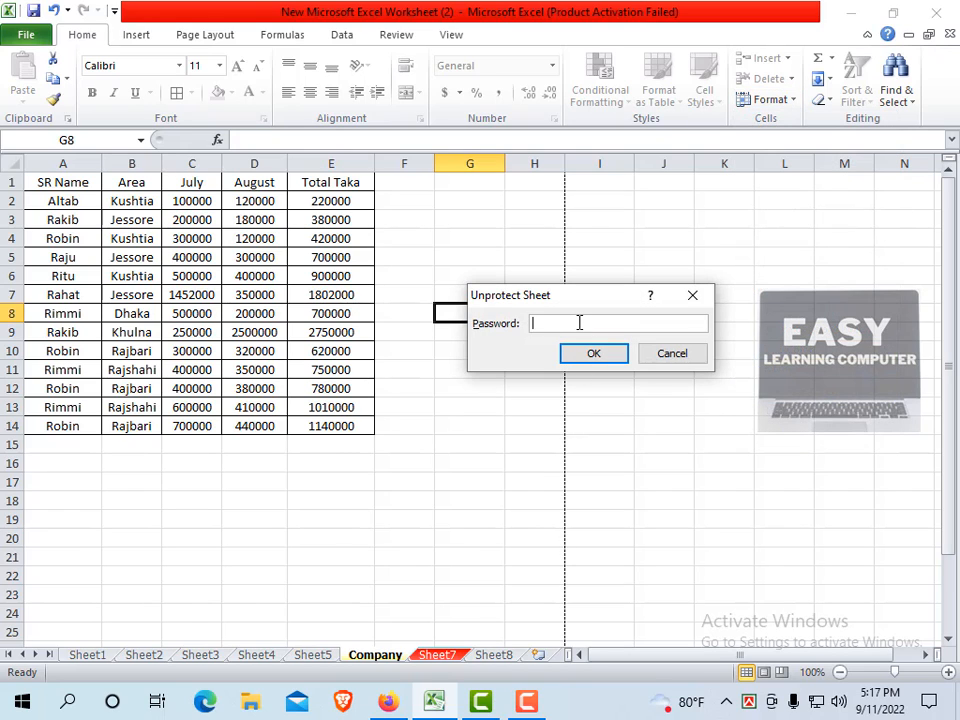
{"action": "type", "text": "123"}
{"action": "left_click", "coordinate": [593, 356]}
{"action": "left_click", "coordinate": [491, 443]}
{"action": "left_click", "coordinate": [480, 311]}
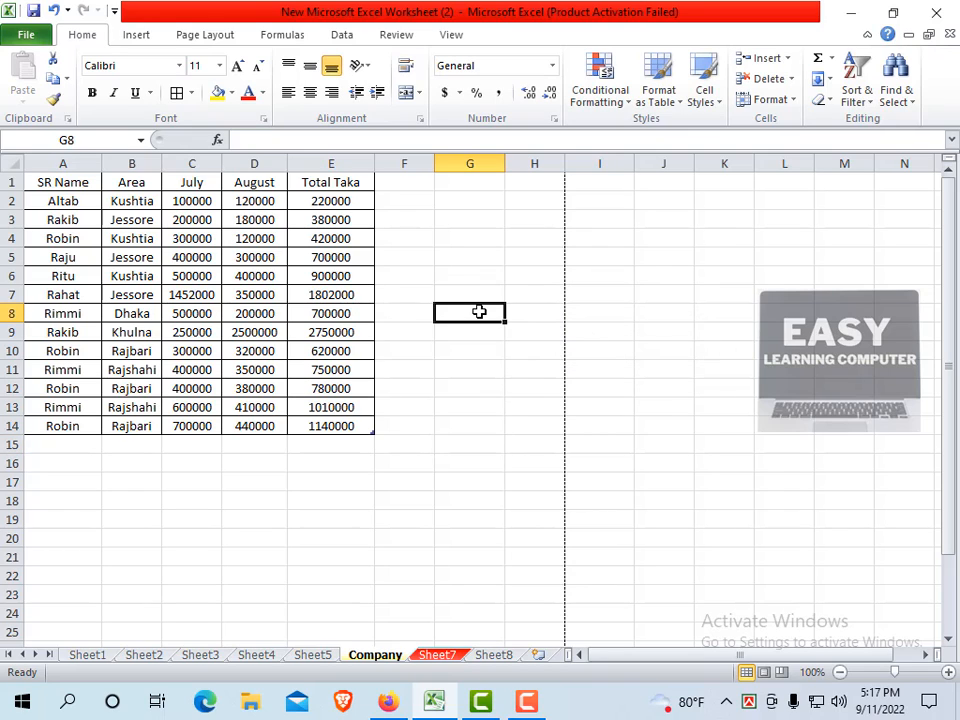
{"action": "type", "text": "36"}
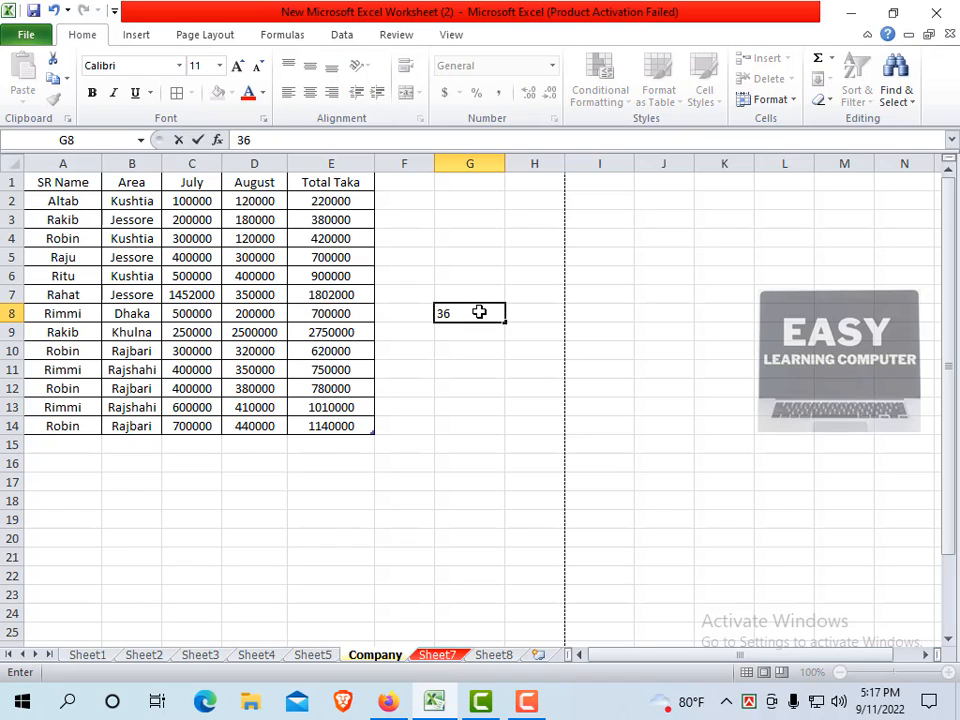
{"action": "key", "text": "Return"}
{"action": "left_click", "coordinate": [465, 312]}
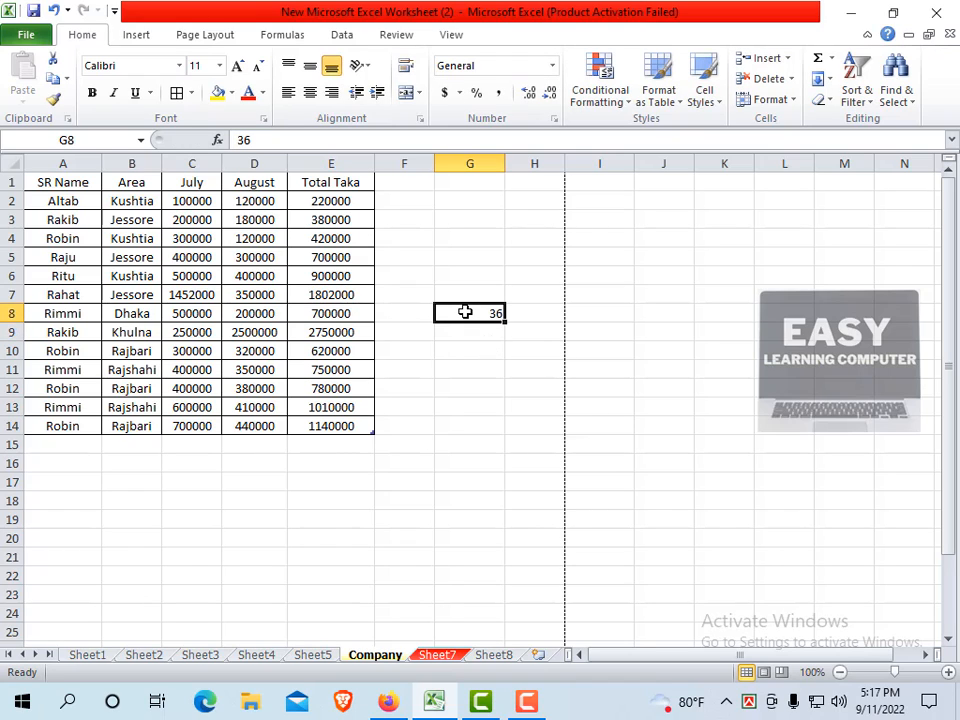
{"action": "key", "text": "BackSpace"}
{"action": "left_click", "coordinate": [476, 404]}
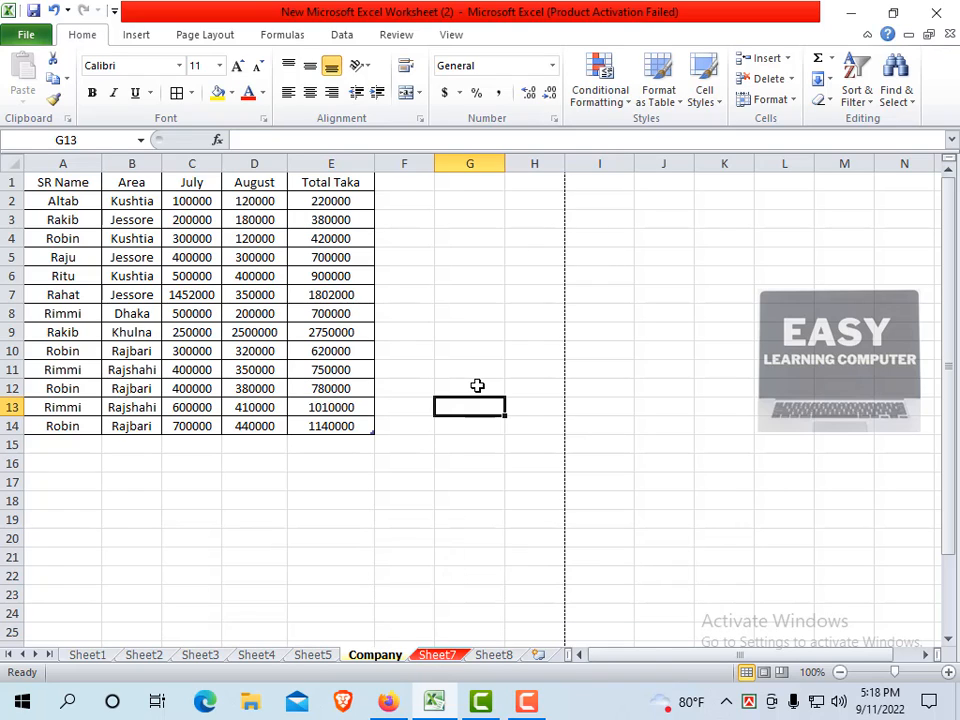
{"action": "left_click", "coordinate": [500, 290]}
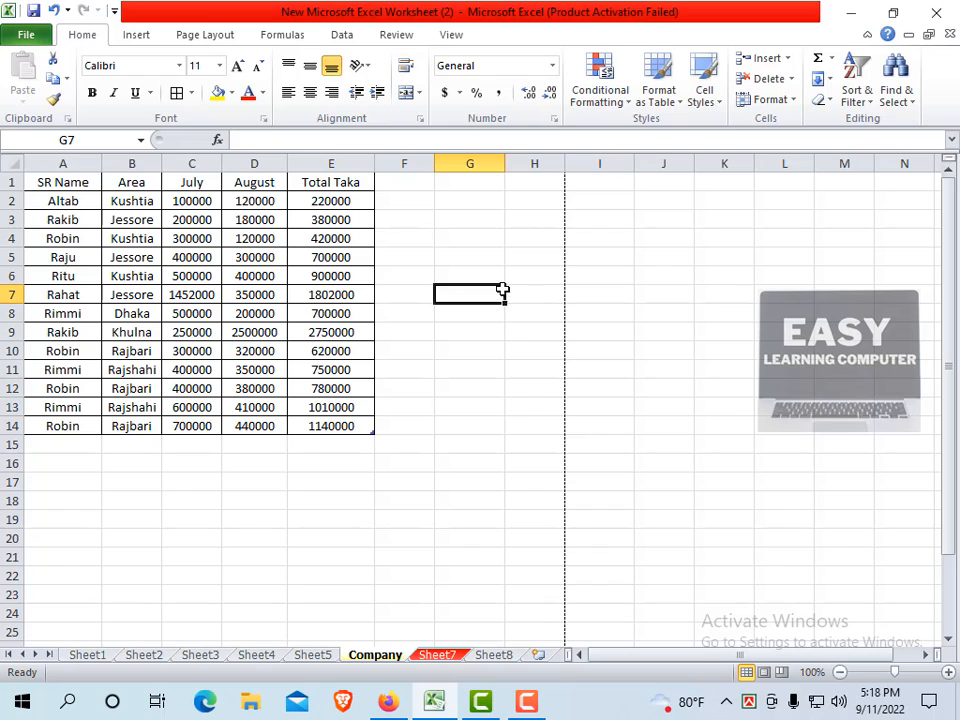
{"action": "left_click", "coordinate": [486, 256]}
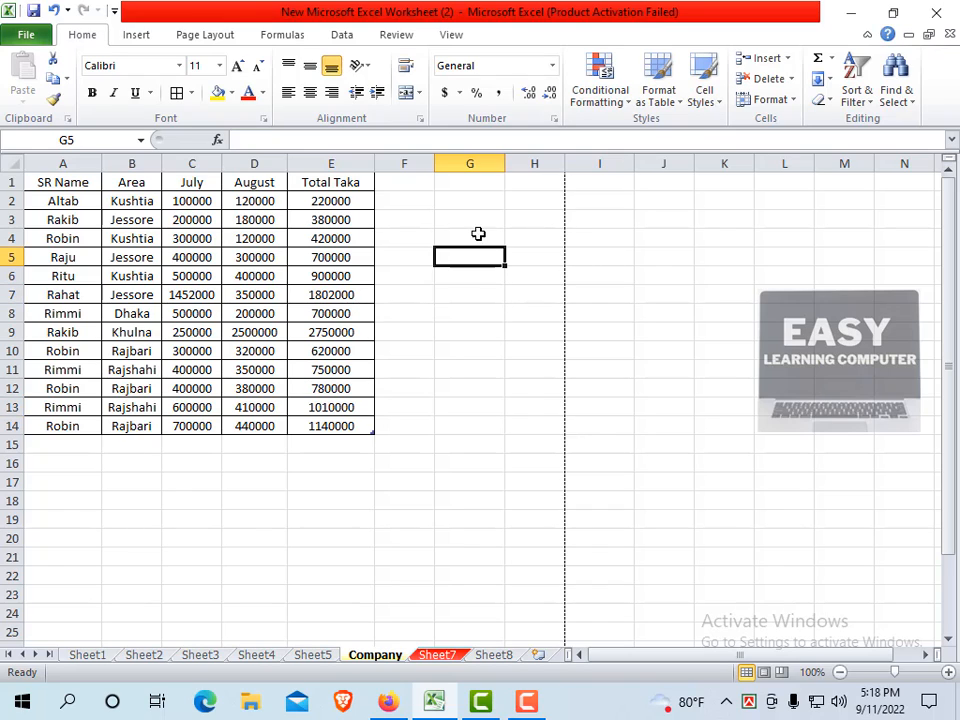
{"action": "left_click", "coordinate": [475, 224]}
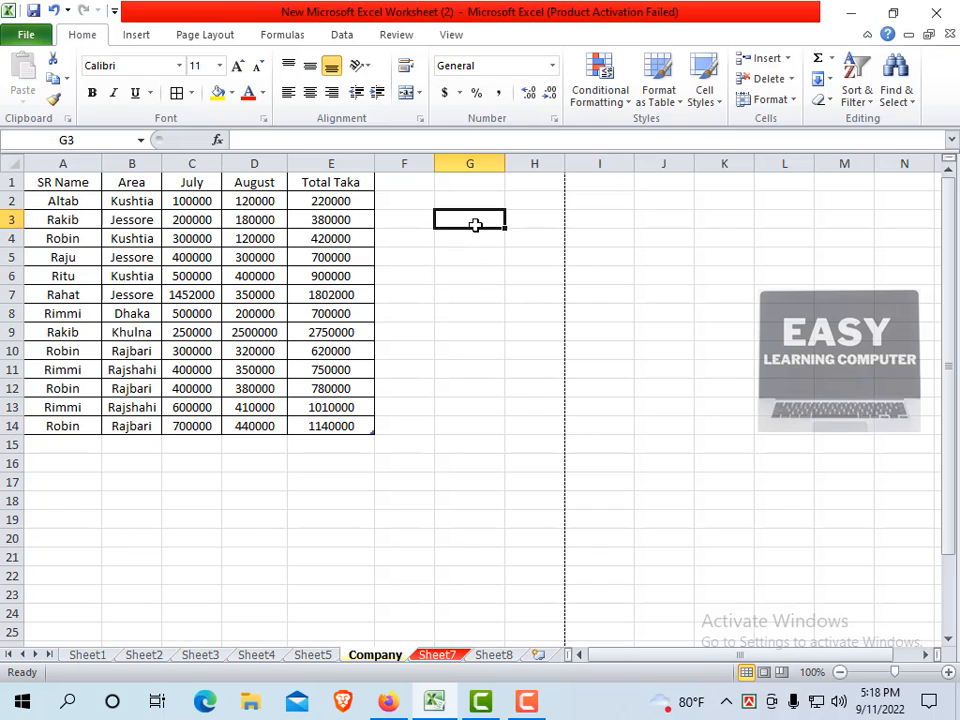
{"action": "left_click", "coordinate": [474, 252]}
{"action": "left_click", "coordinate": [480, 331]}
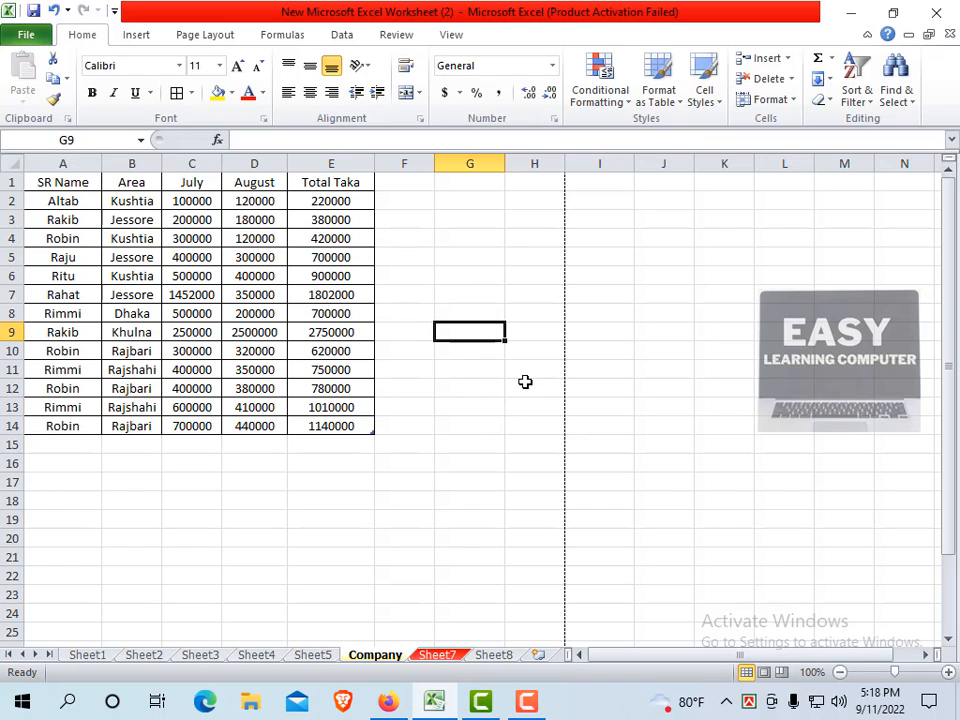
{"action": "left_click", "coordinate": [526, 408]}
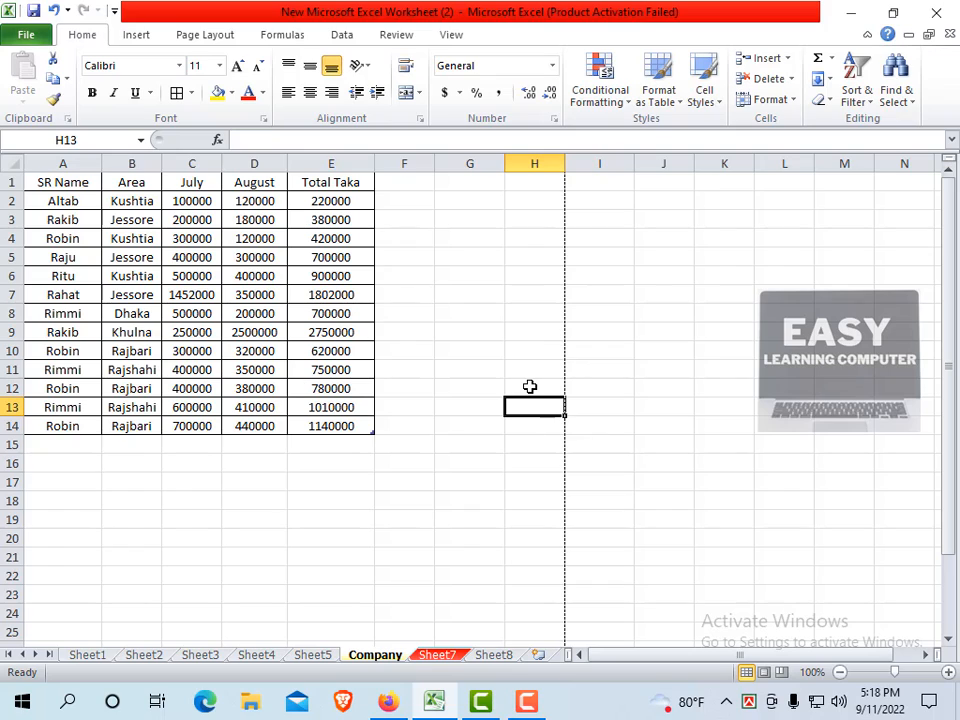